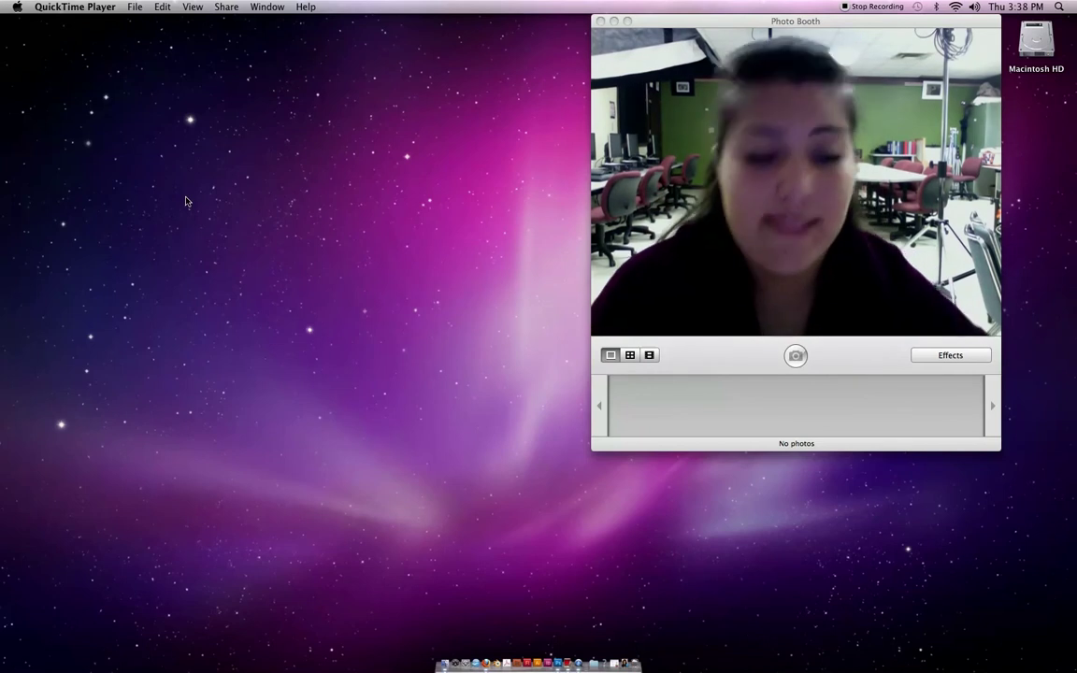
Step: Bring the Photoshop portrait document forward and put the Photo Booth webcam window away
left_click(625, 663)
left_click(621, 21)
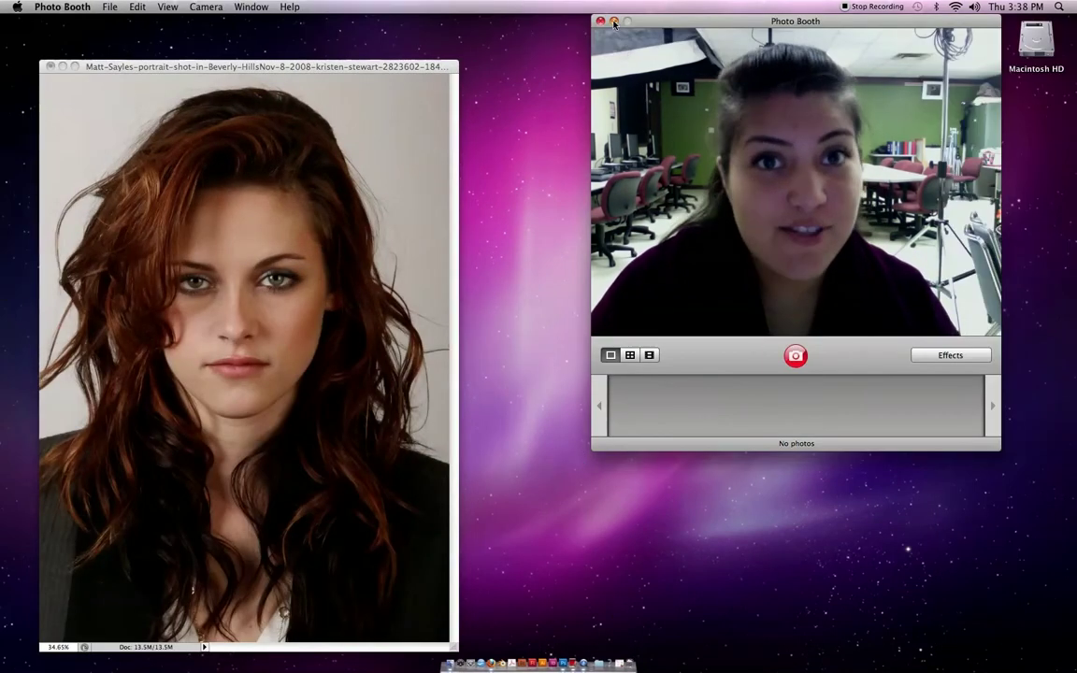
left_click(614, 21)
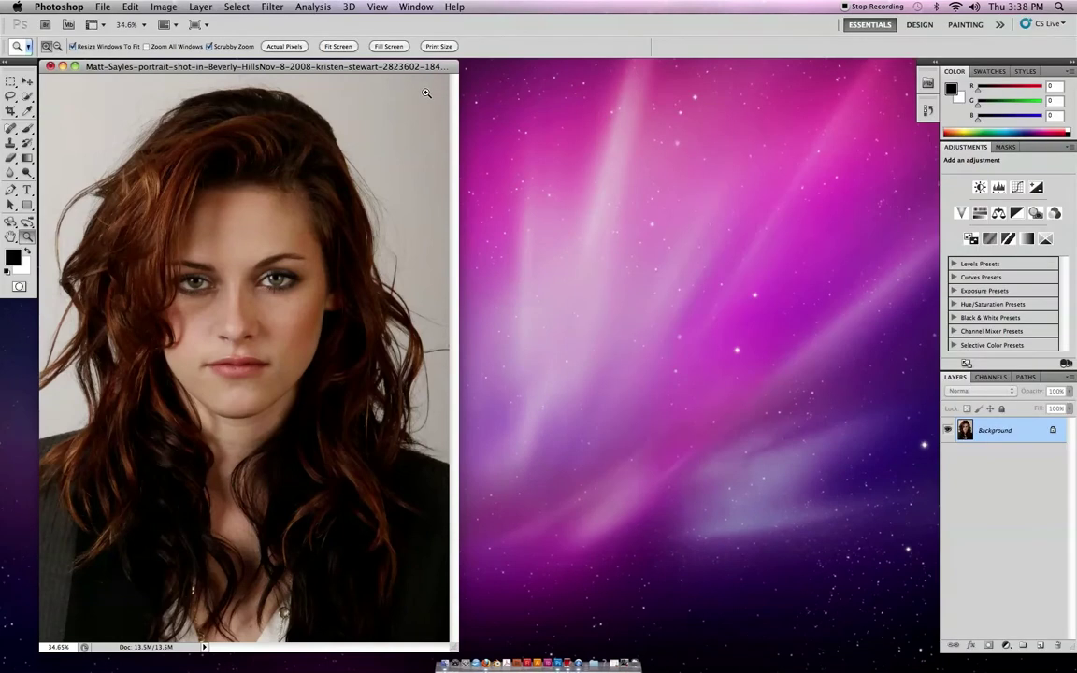
Step: Switch to full-screen grey backdrop mode and duplicate the Background layer as 'Background copy'
key("f")
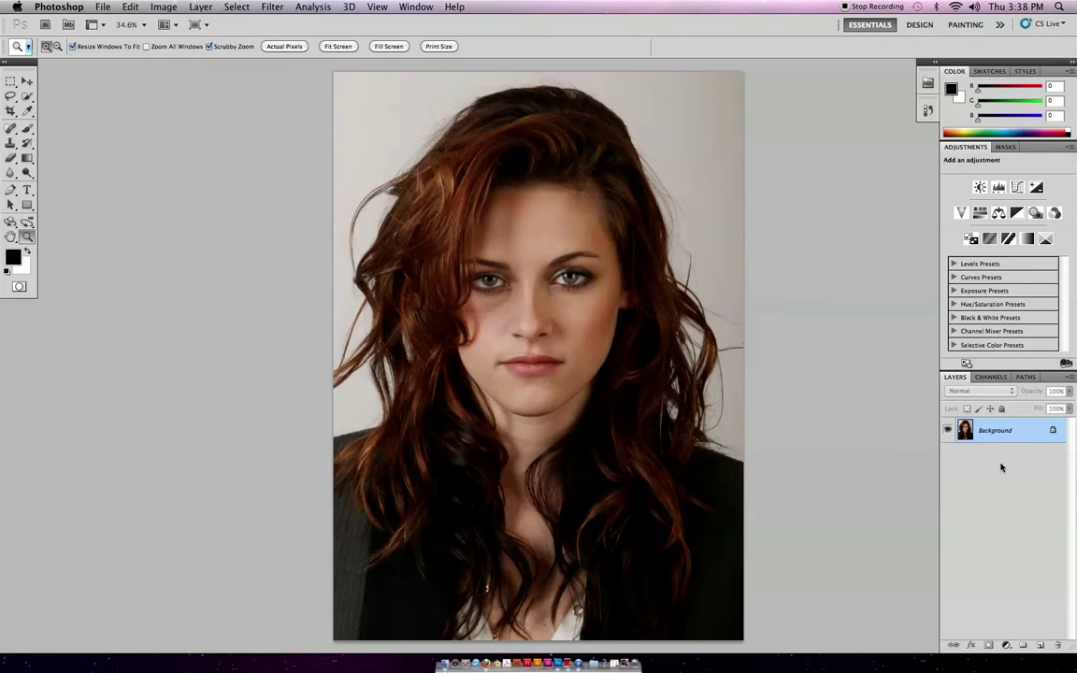
left_click_drag(1023, 439, 1040, 643)
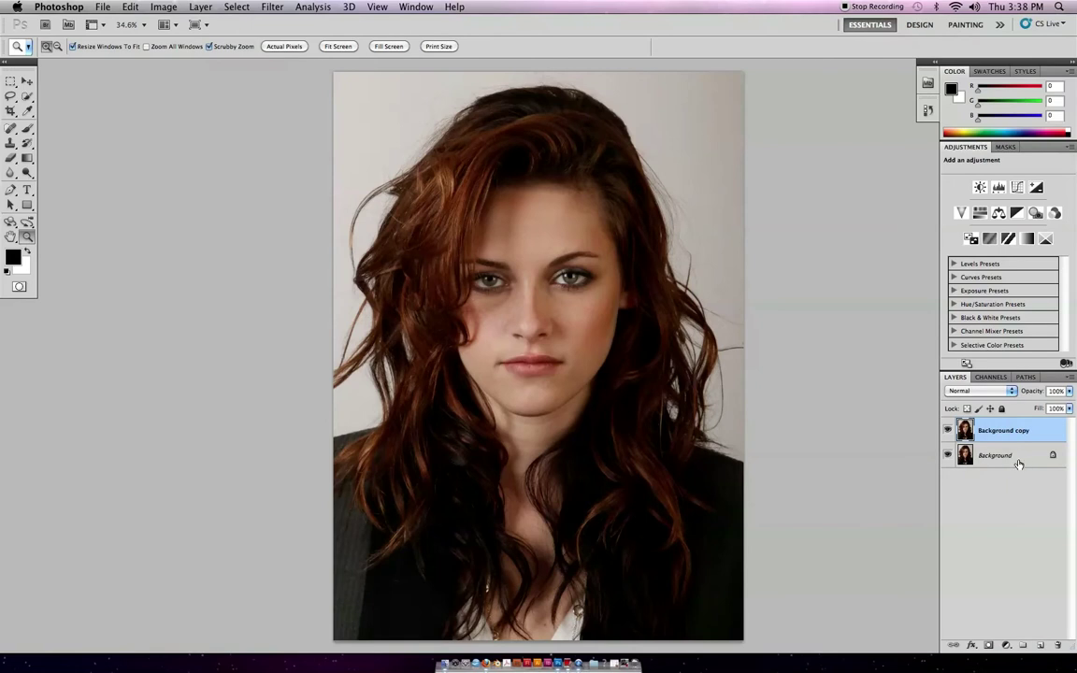
Step: Browse the Filter menu and show the Other submenu containing High Pass
left_click(266, 8)
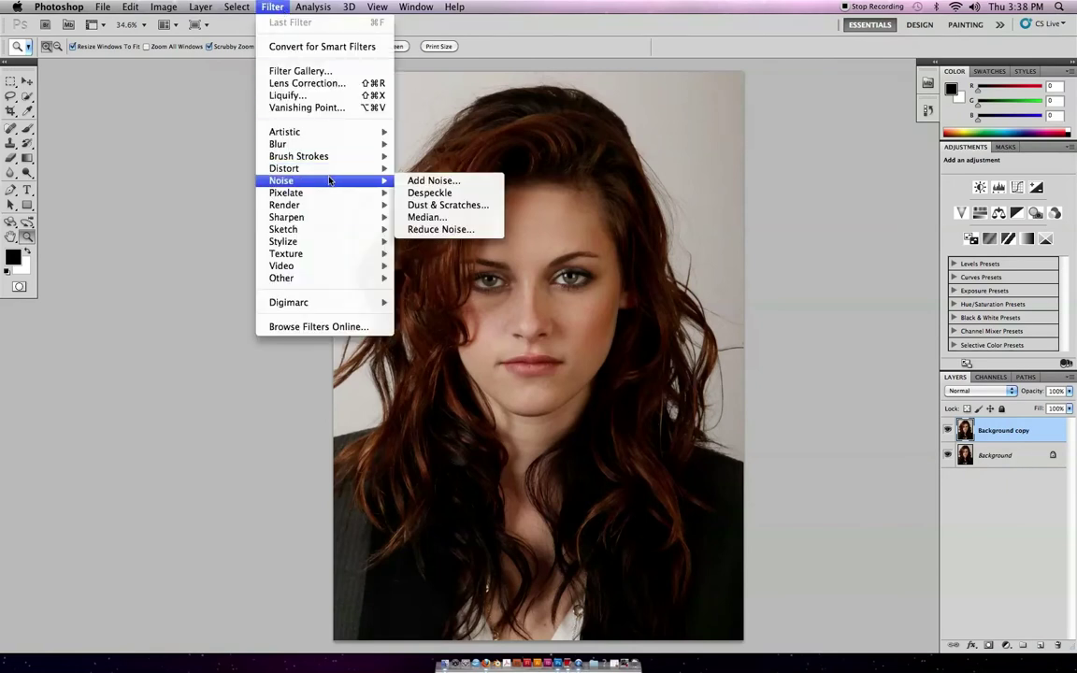
mouse_move(332, 207)
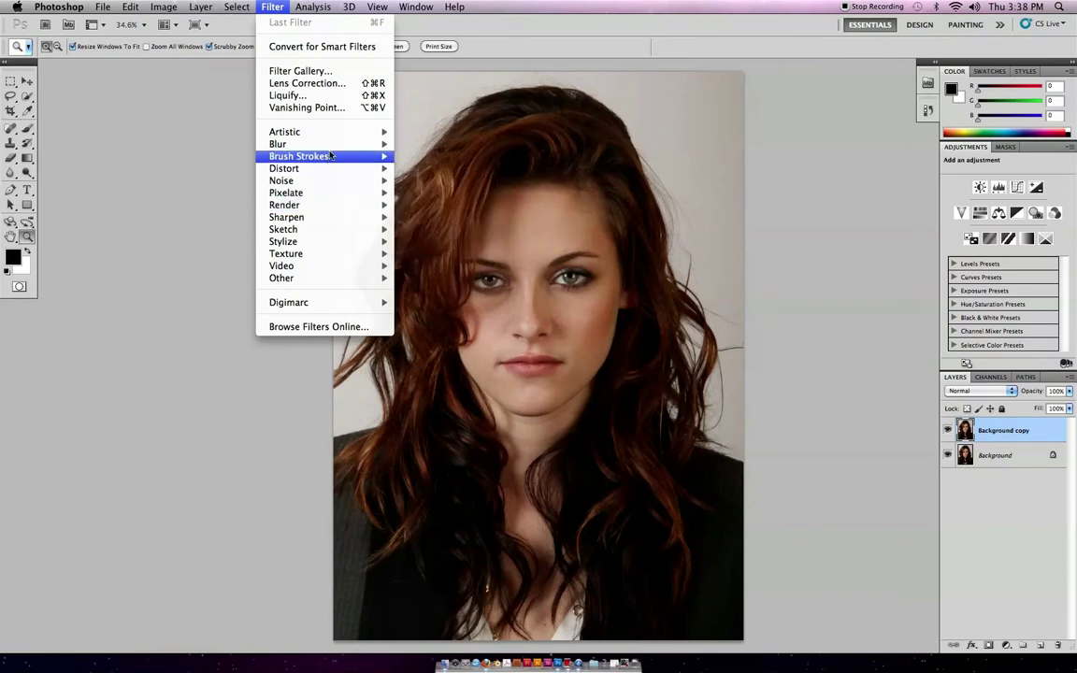
mouse_move(316, 242)
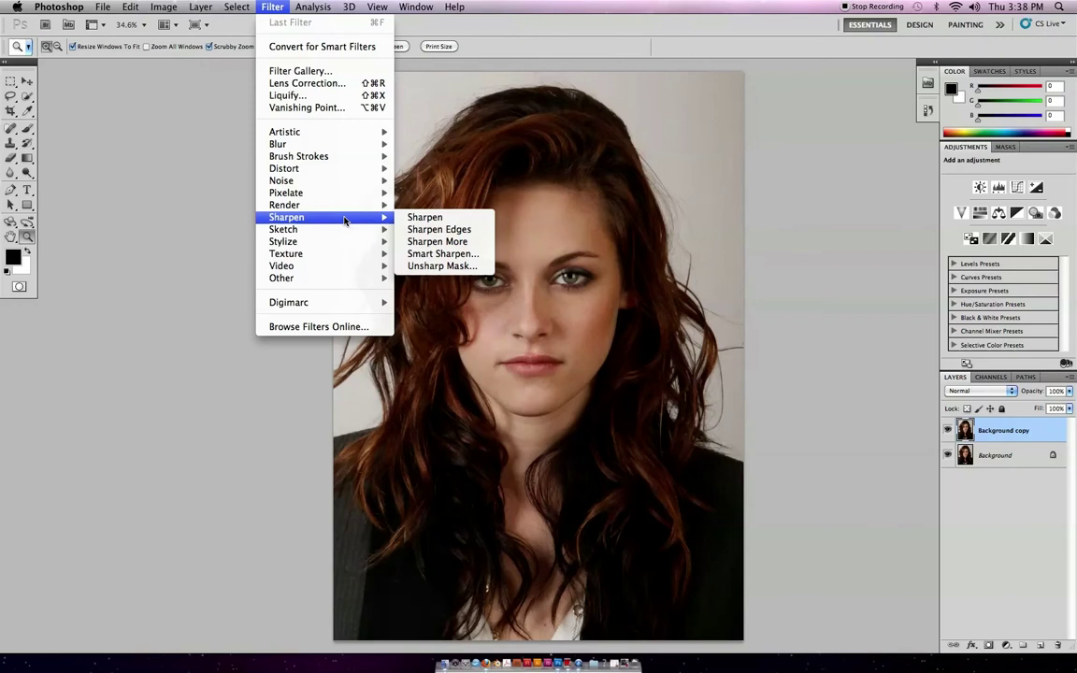
mouse_move(282, 279)
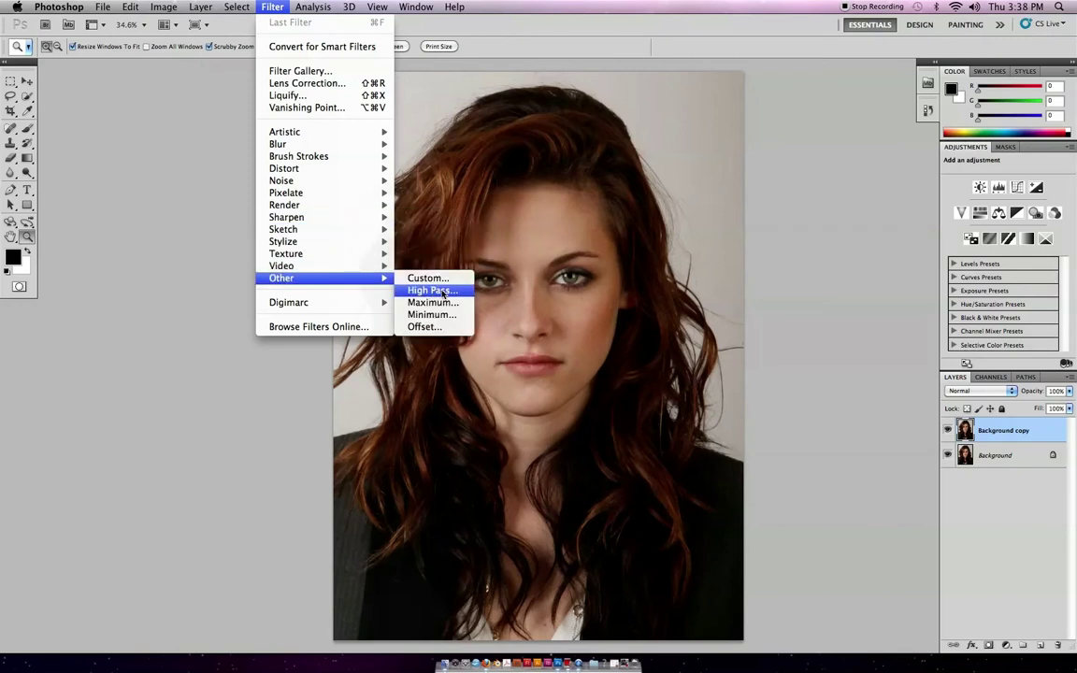
left_click(1035, 435)
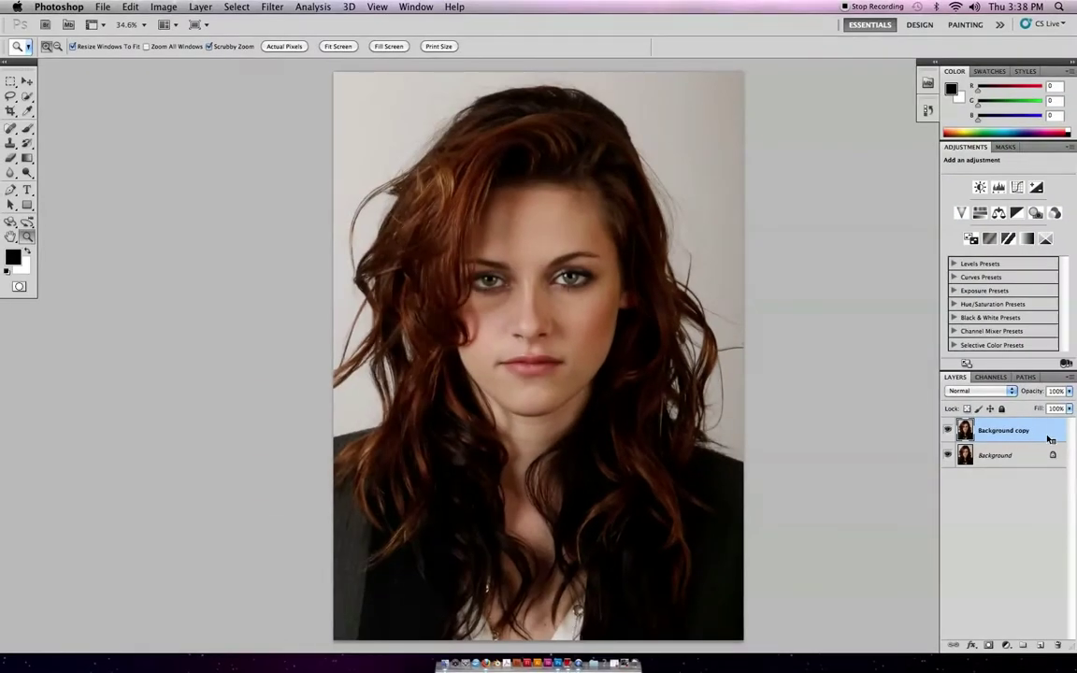
left_click(272, 6)
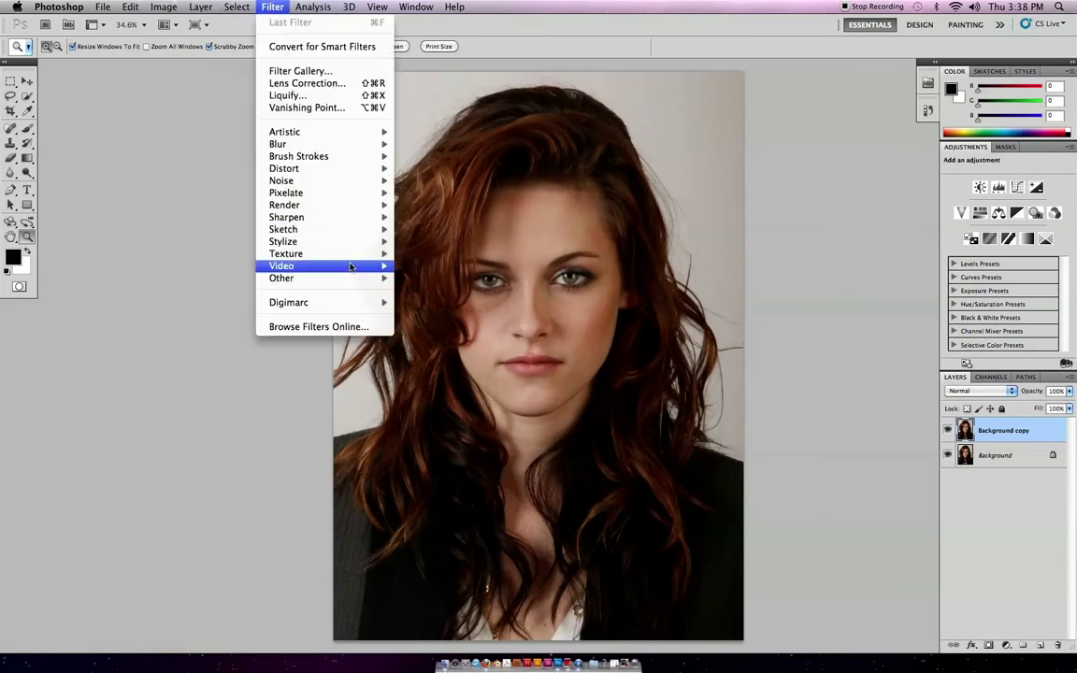
mouse_move(356, 278)
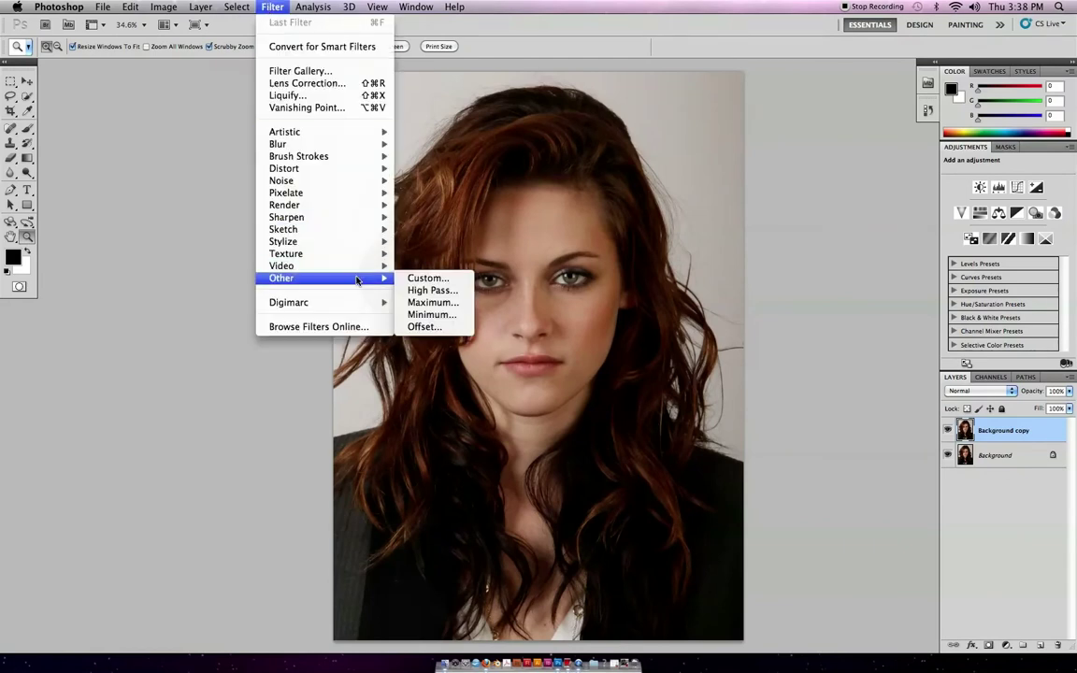
Step: Run High Pass on the Background copy layer with a 10.0-pixel radius
left_click(430, 291)
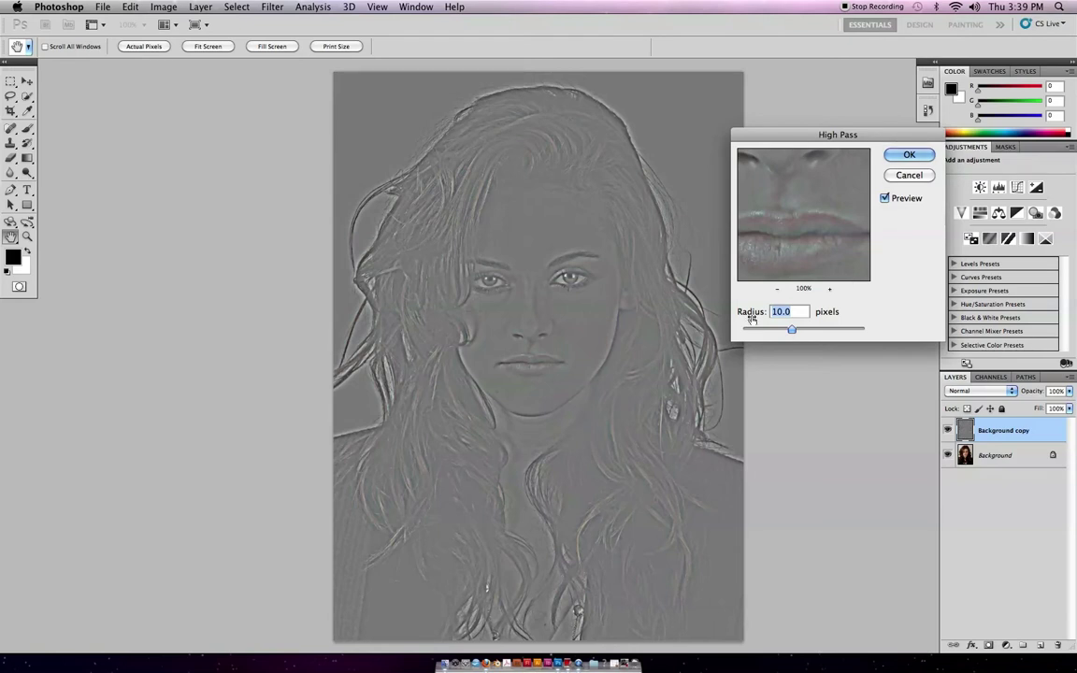
left_click(897, 156)
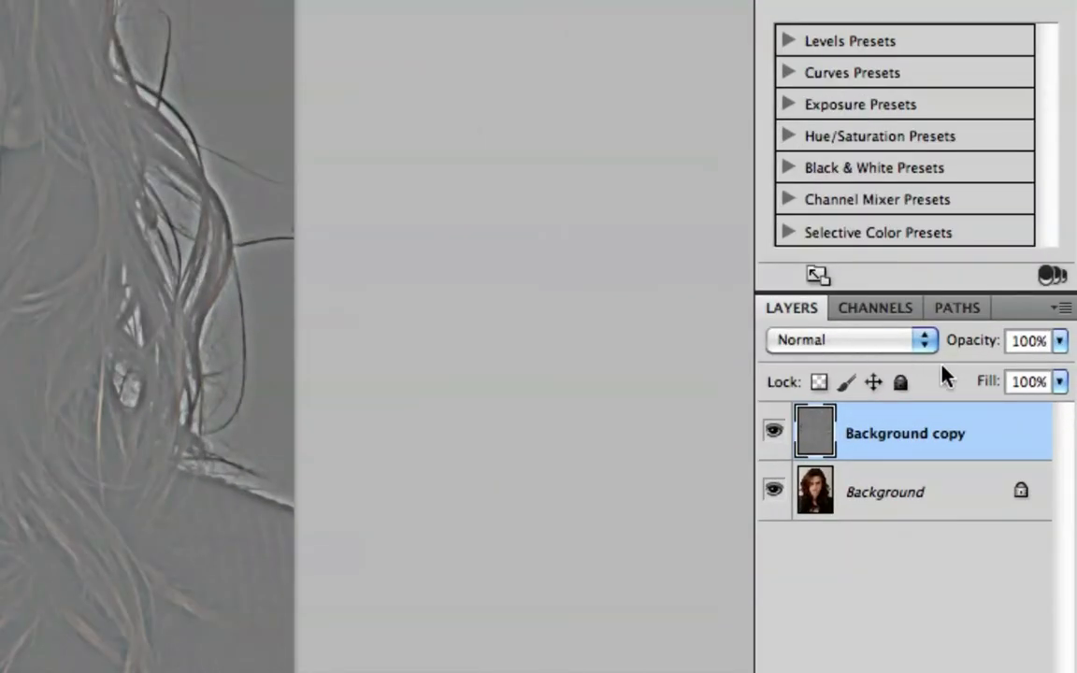
Step: Set the Background copy blend mode to Overlay and toggle its visibility to compare
left_click(870, 344)
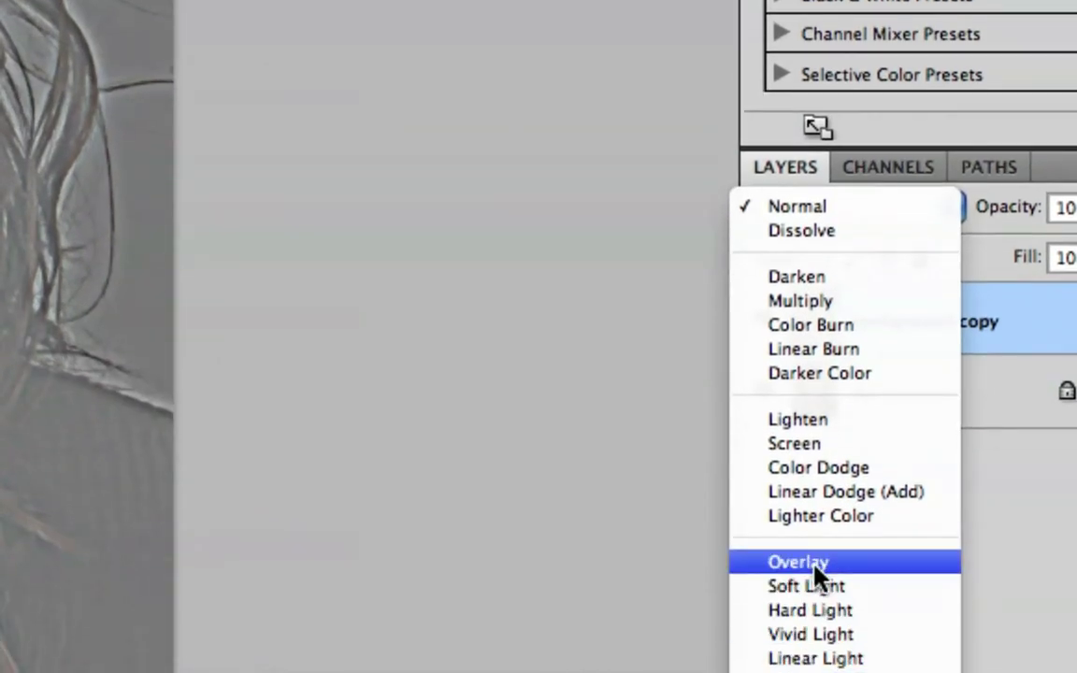
left_click(815, 567)
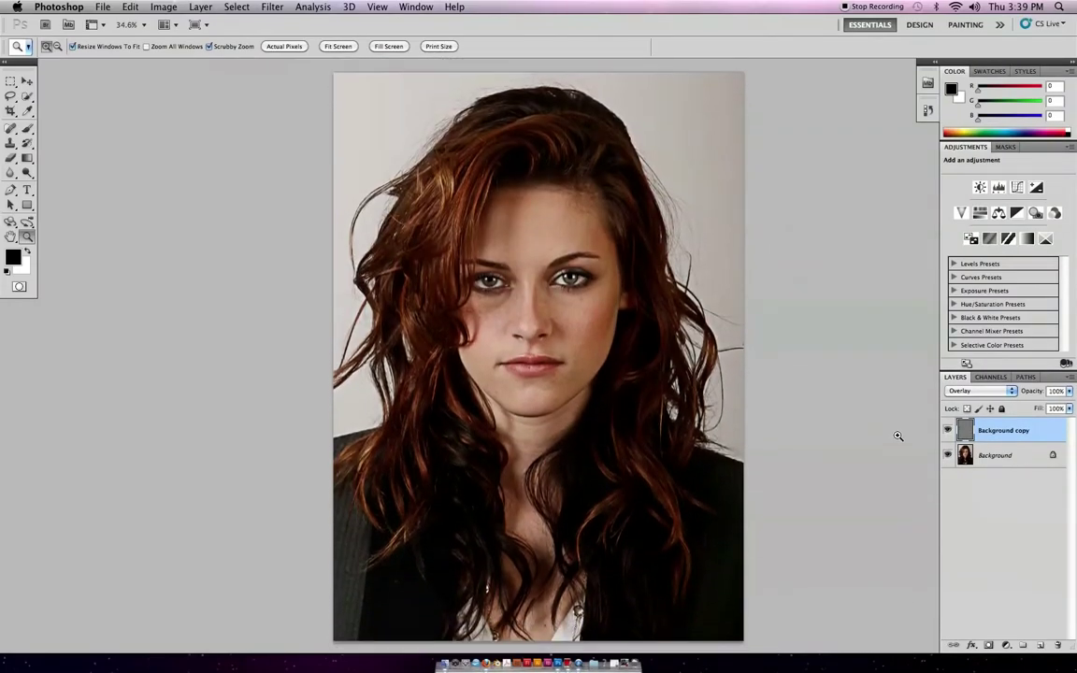
left_click(947, 431)
left_click(947, 432)
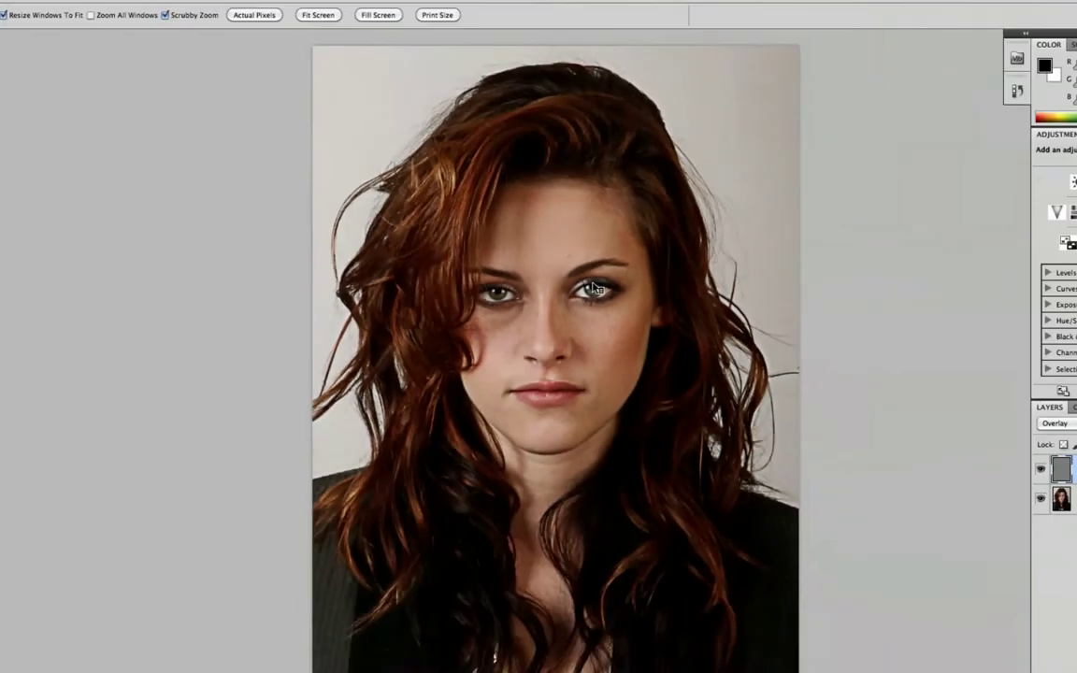
Step: Zoom in on the face, compare sharpening on and off, then add a layer mask to Background copy
key("super+equal")
key("super+equal")
key("super+equal")
key("super+equal")
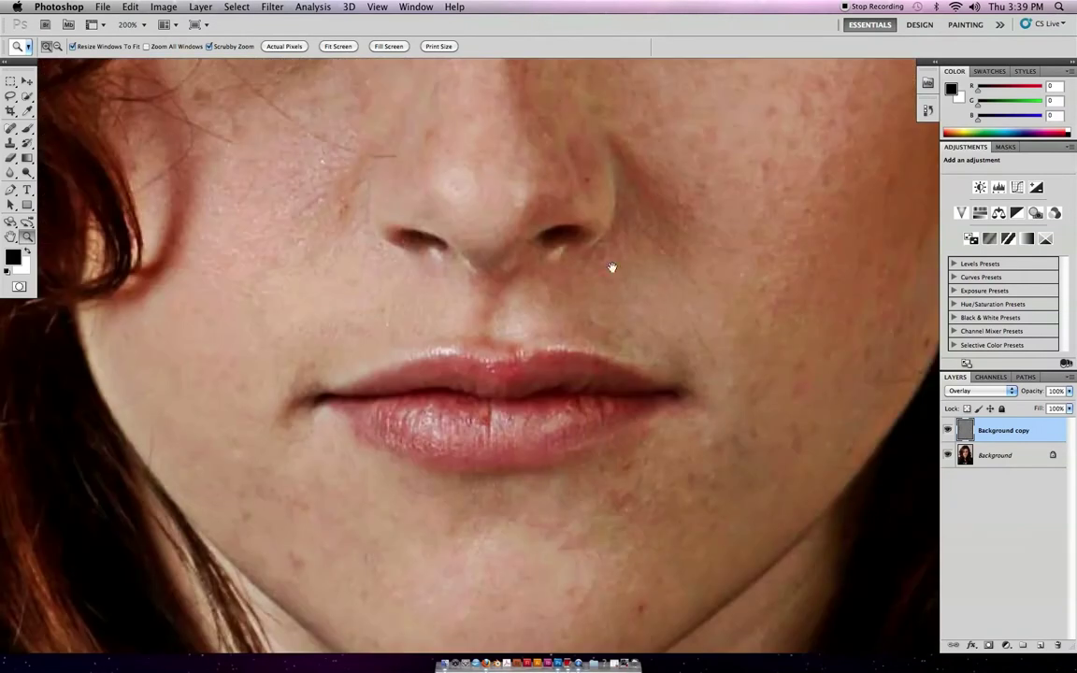
scroll(611, 266, "up", 5)
key("super+minus")
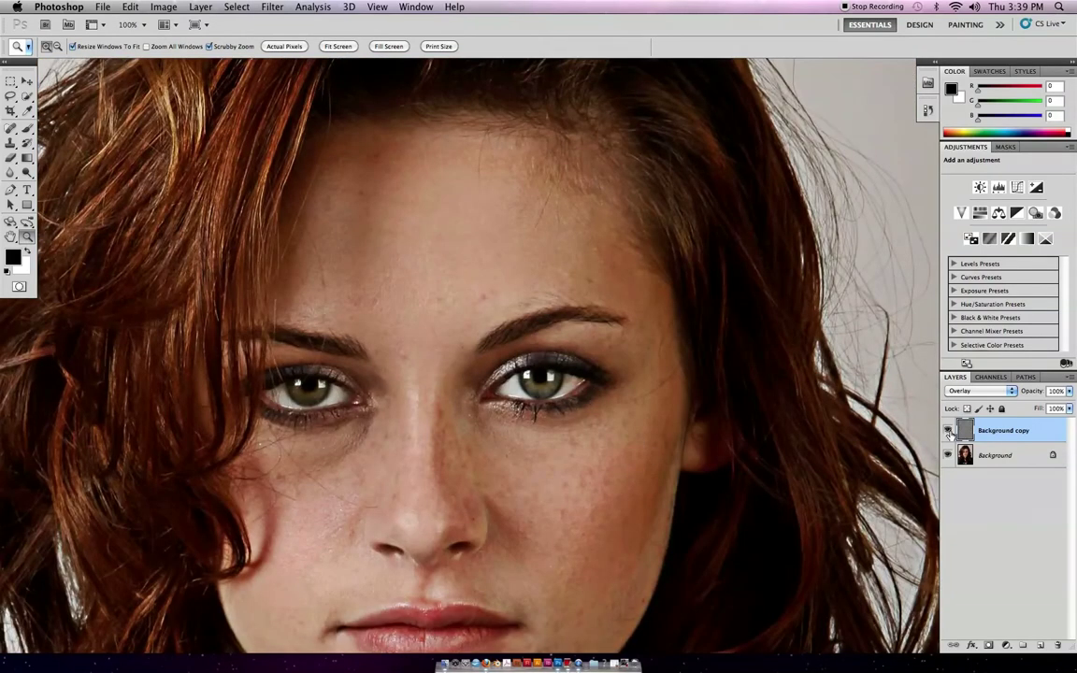
left_click(948, 430)
left_click(948, 431)
left_click(948, 431)
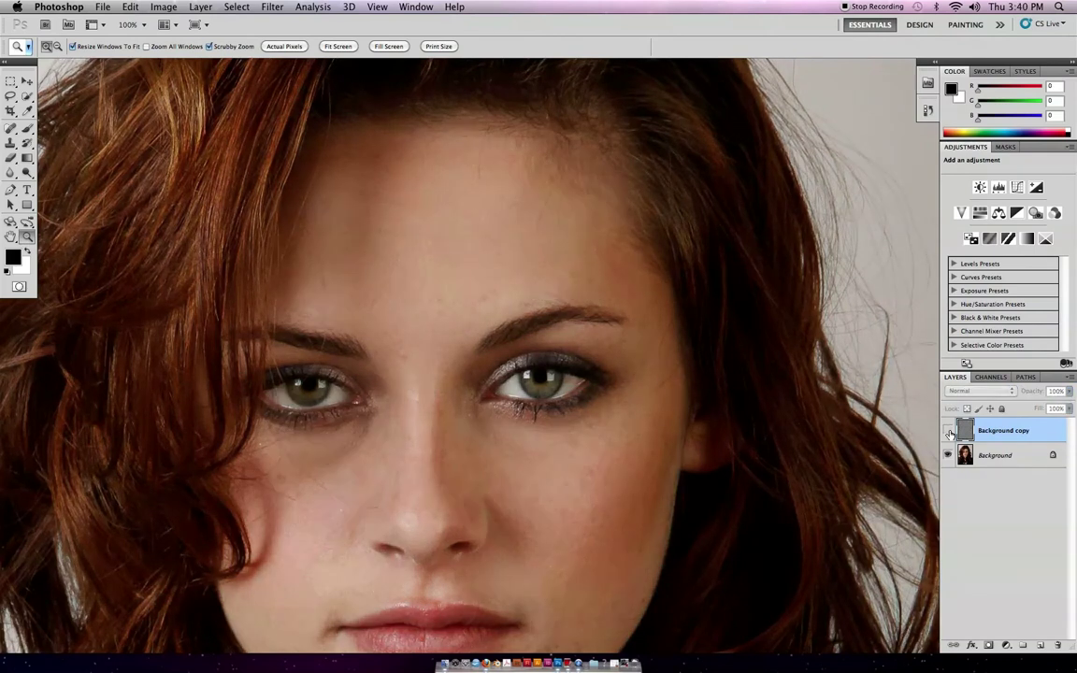
left_click(948, 431)
left_click(948, 431)
left_click(948, 431)
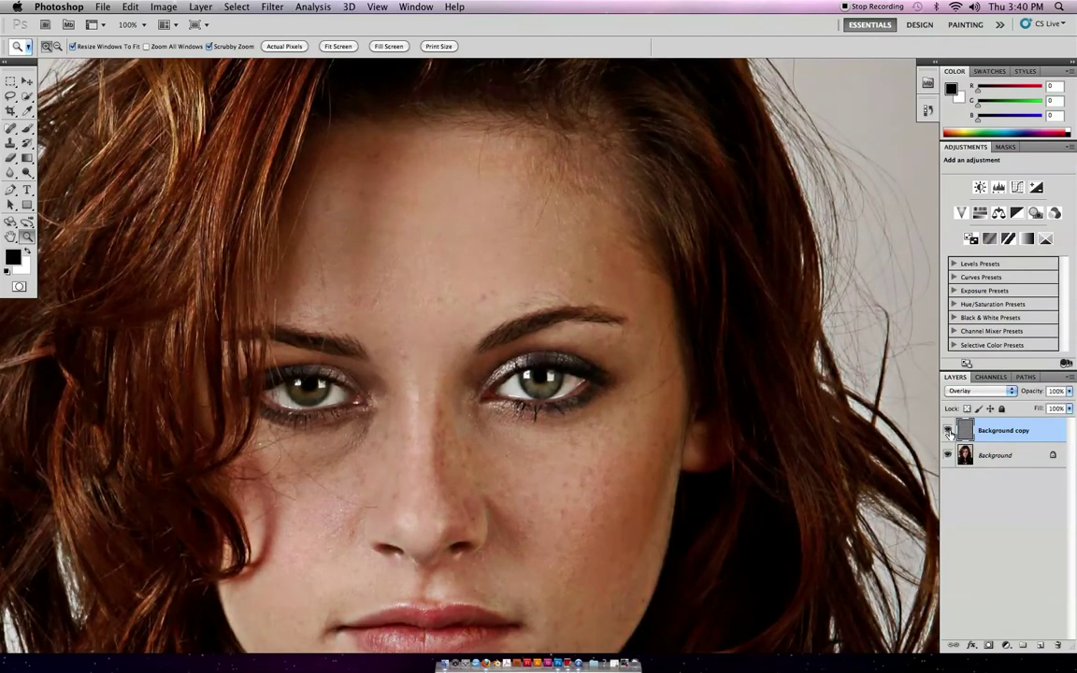
left_click(948, 431)
left_click(948, 431)
left_click(948, 431)
left_click(948, 431)
left_click(948, 431)
left_click(948, 431)
left_click(948, 431)
left_click(948, 431)
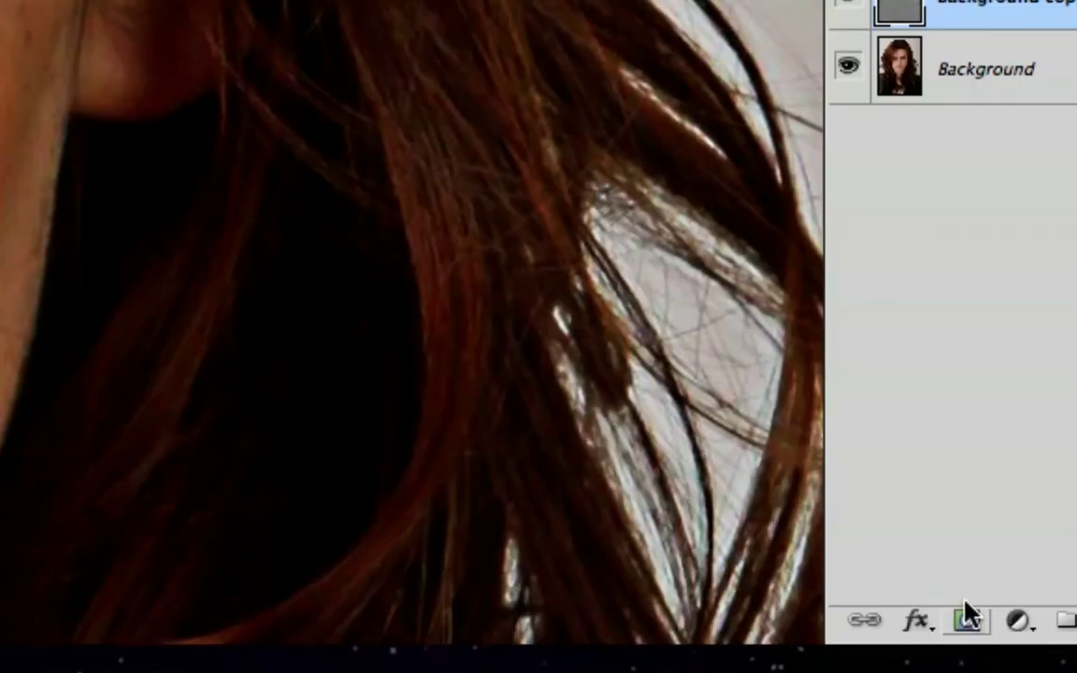
left_click(968, 618)
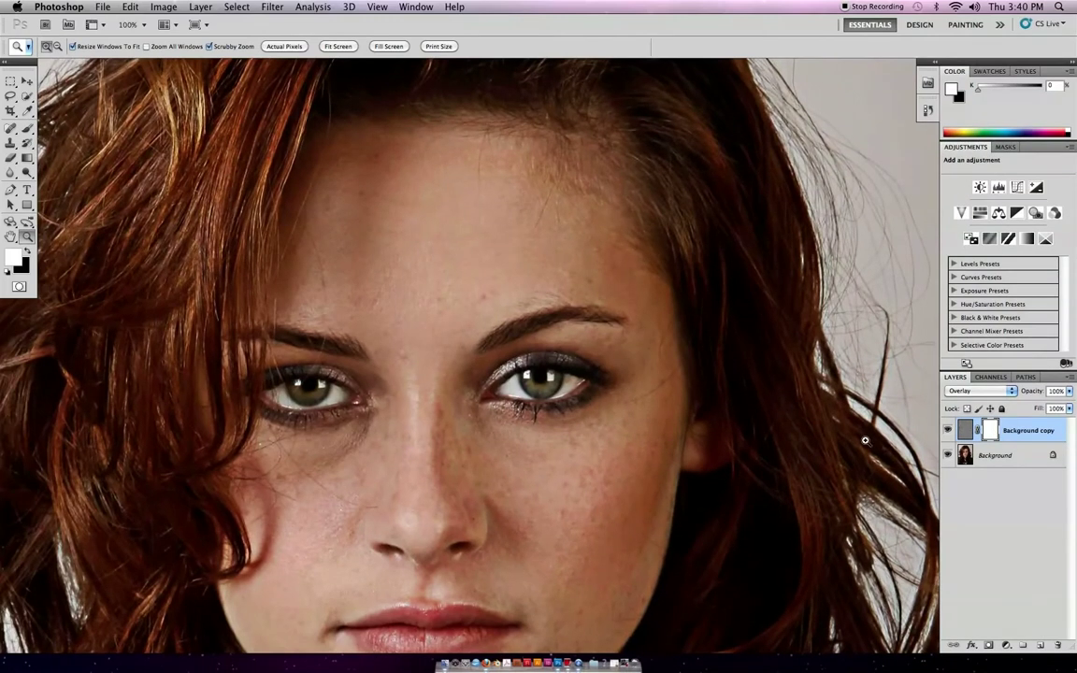
Step: Fit the portrait on screen and set white as foreground and black as background colour
key("super+0")
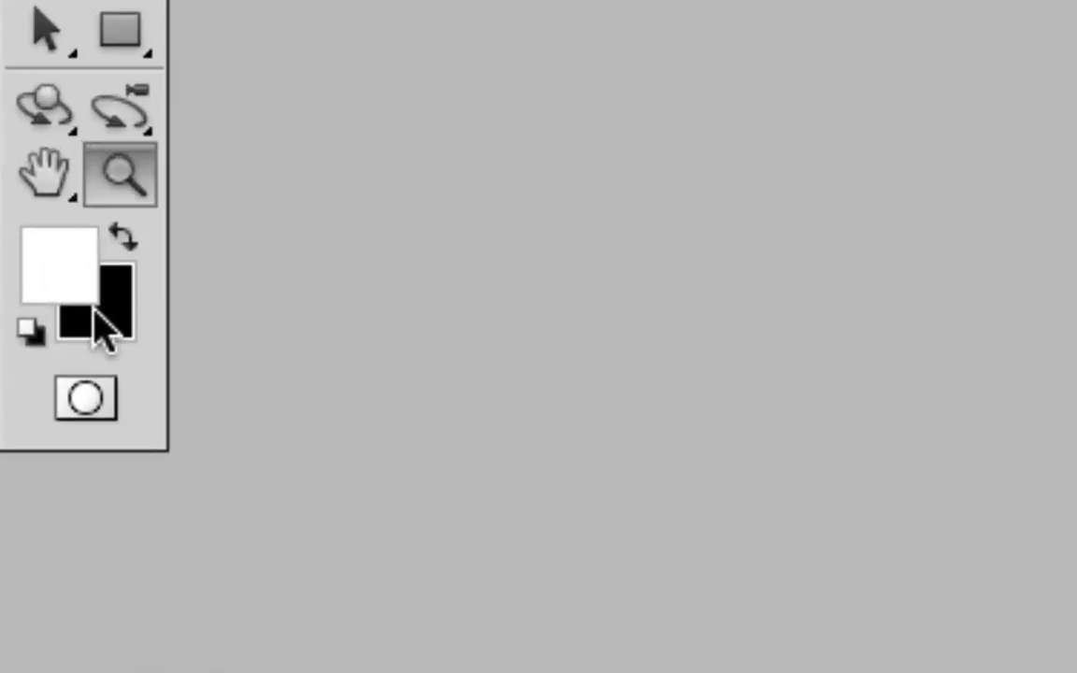
left_click(126, 238)
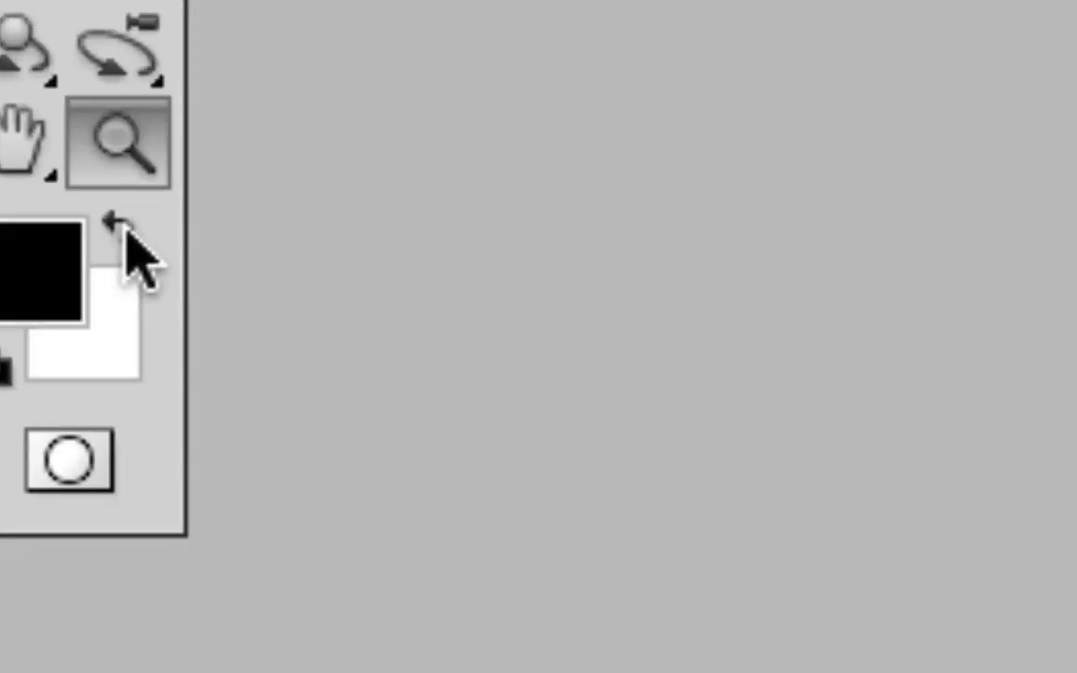
left_click(127, 238)
left_click(128, 238)
left_click(127, 238)
left_click(127, 237)
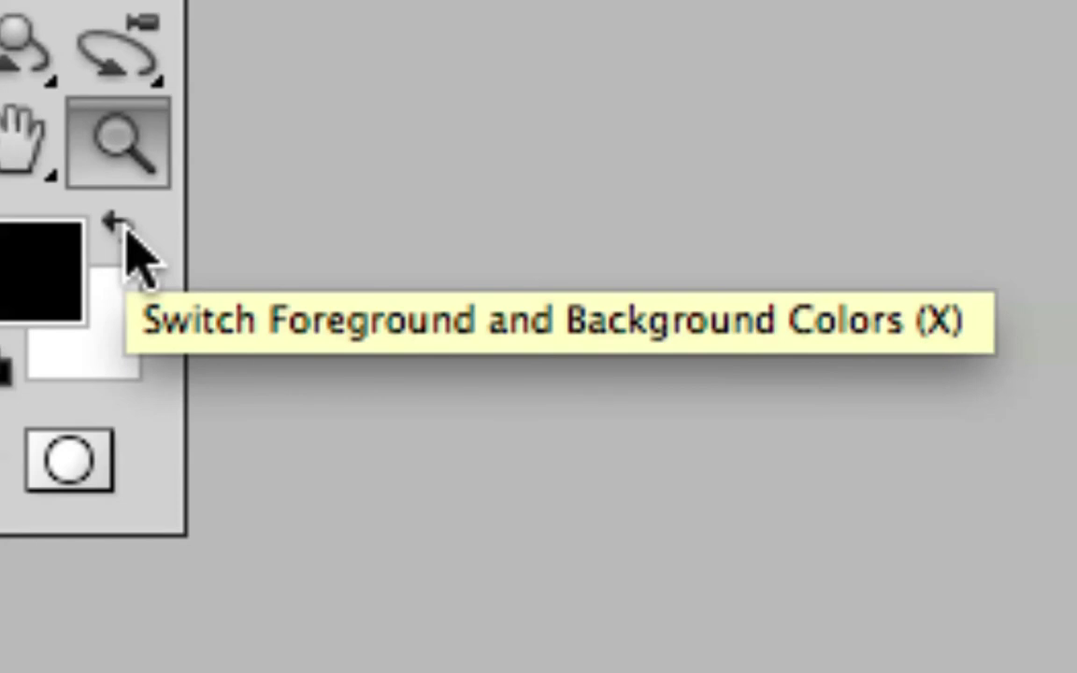
left_click(128, 237)
left_click(127, 238)
left_click(127, 238)
left_click(128, 238)
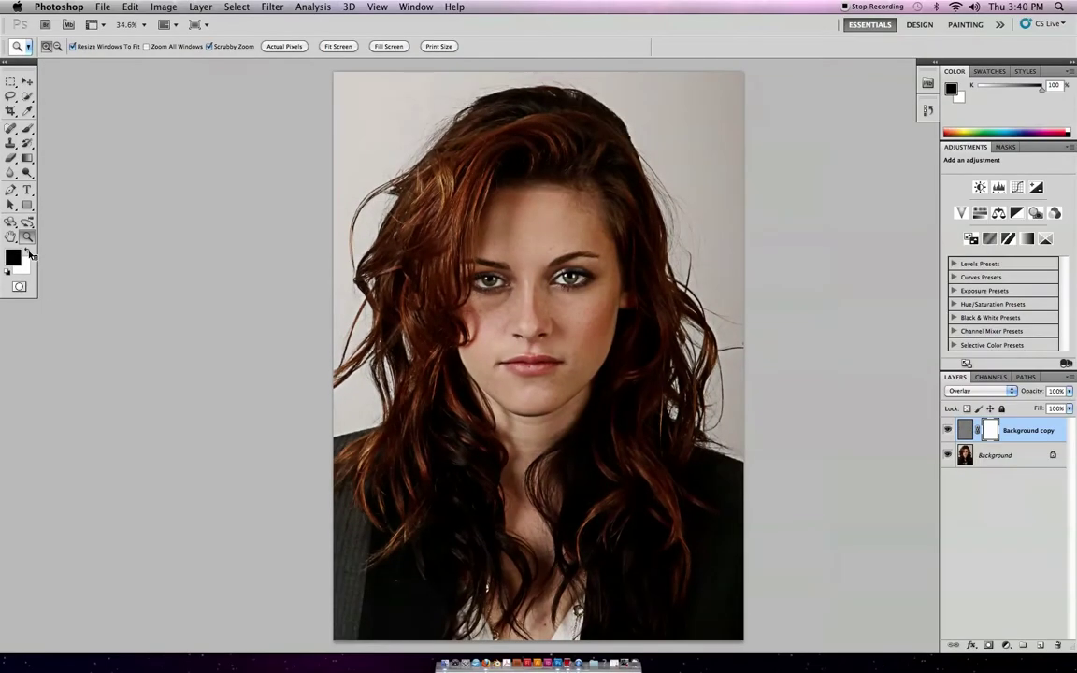
left_click(29, 253)
Step: Invert the mask to black and take a soft 150 px brush with 0% hardness
key("super+i")
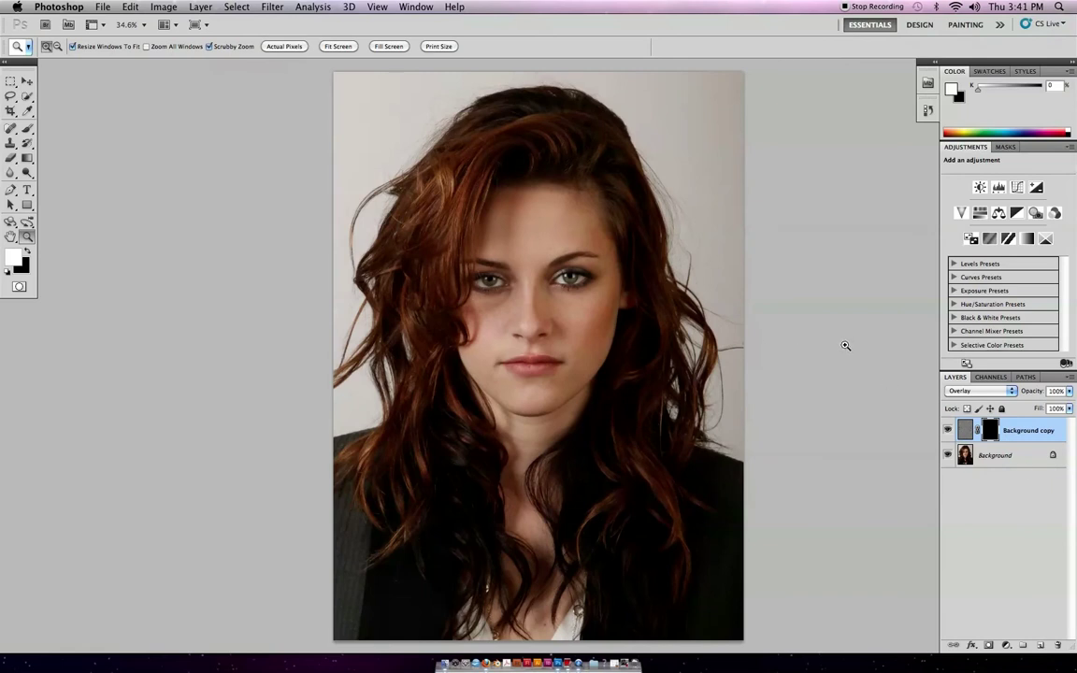
key("b")
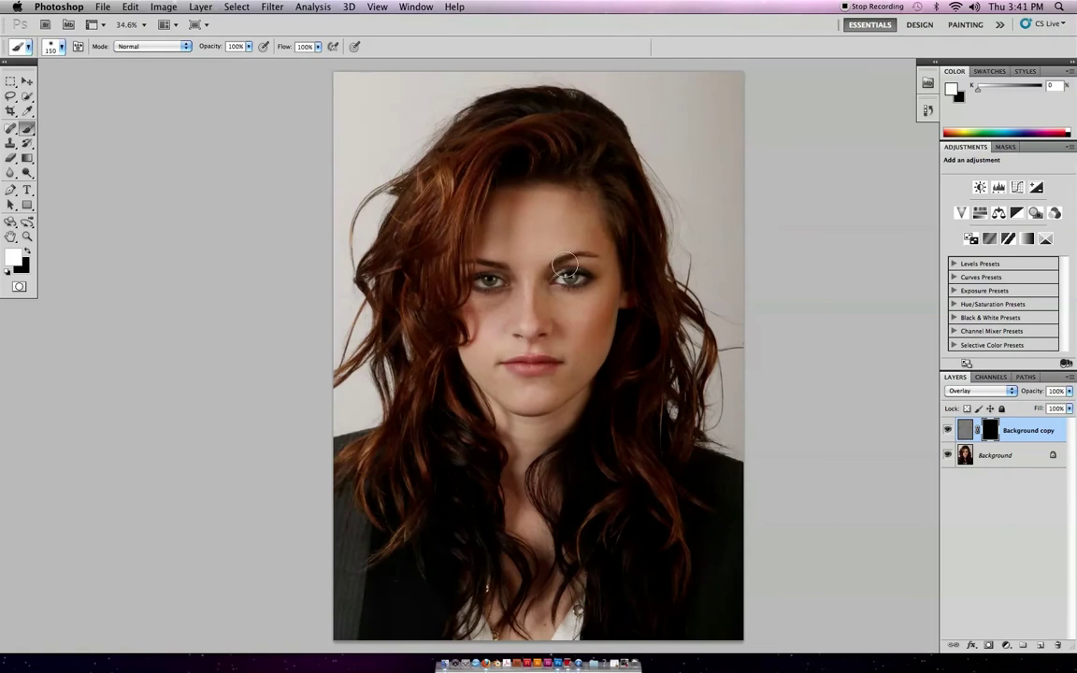
left_click(60, 47)
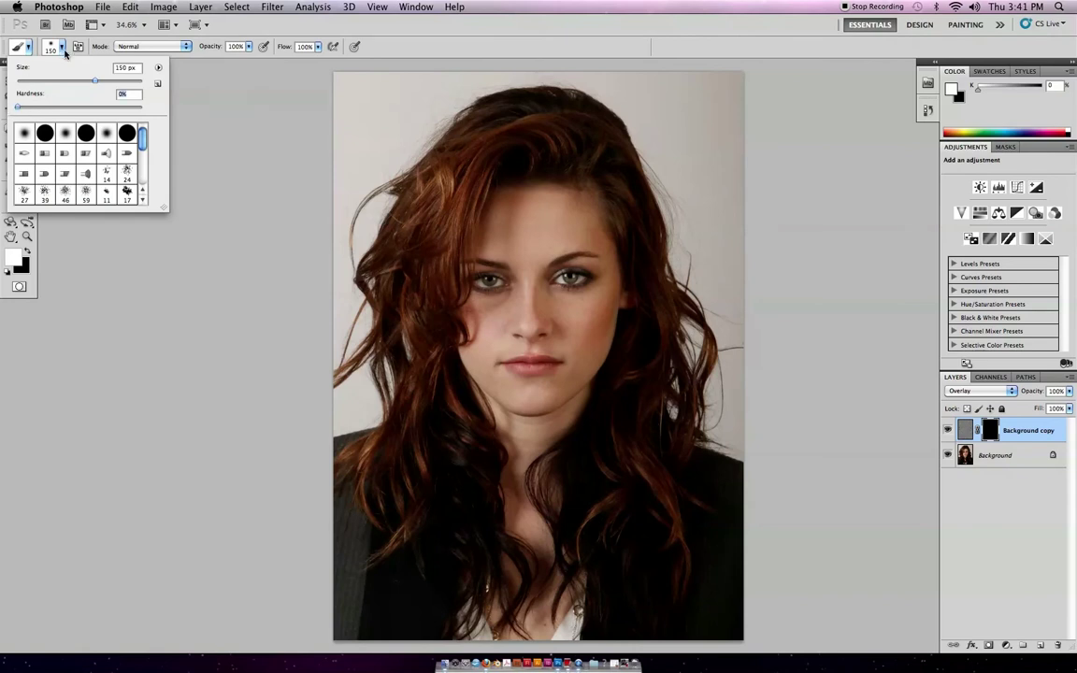
left_click(63, 50)
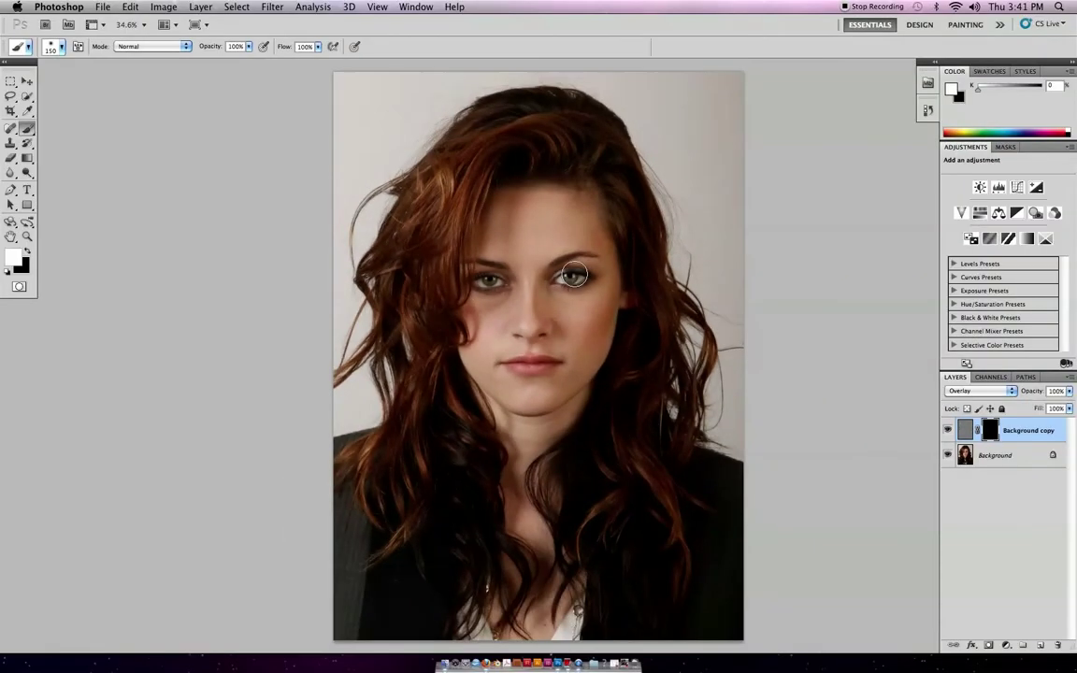
Step: Zoom in on the right eye, shrink the brush to about 45, and paint it white on the mask
key("super+plus")
key("super+plus")
key("super+plus")
key("super+plus")
left_click_drag(627, 211, 576, 417)
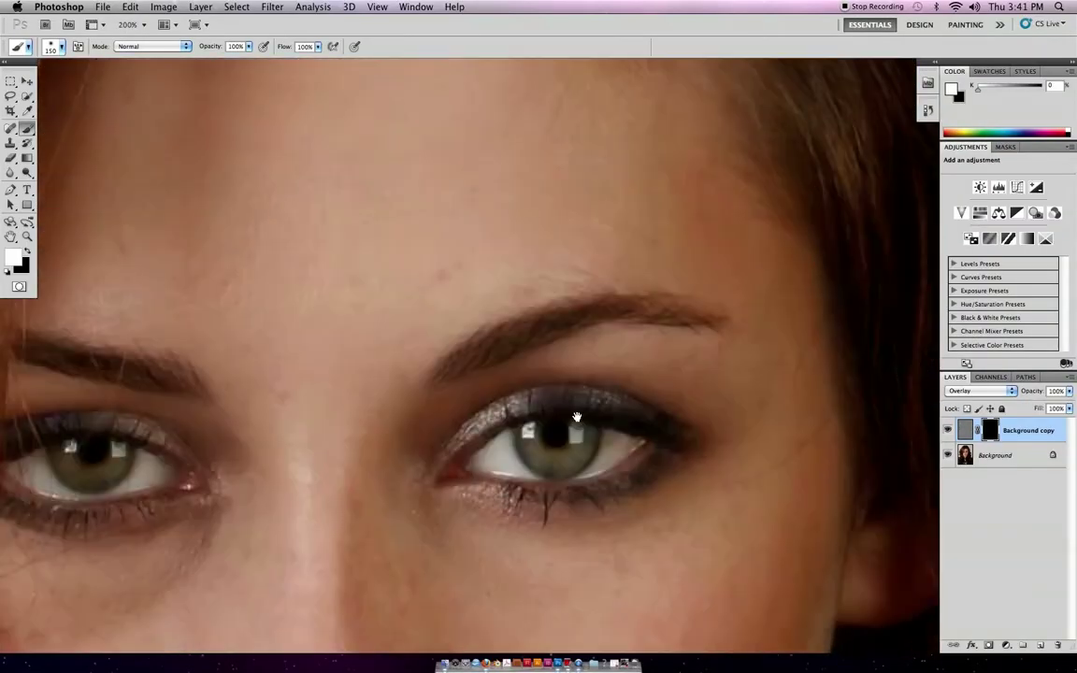
key("bracketleft")
key("bracketleft")
key("bracketleft")
key("bracketleft")
key("bracketleft")
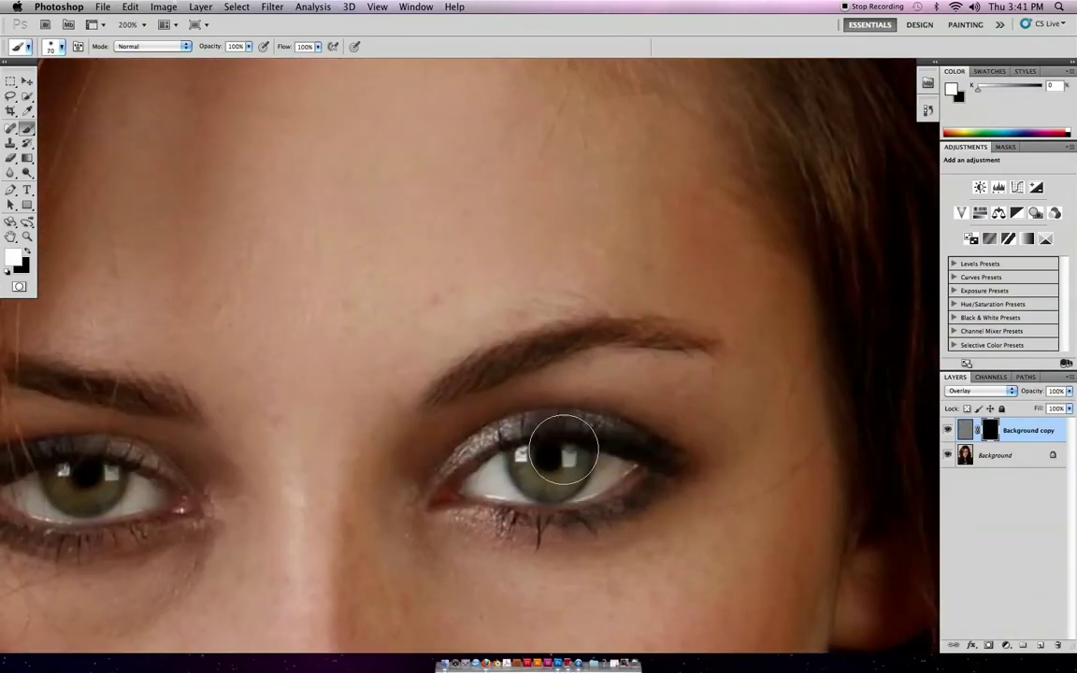
key("super+plus")
left_click_drag(567, 450, 598, 347)
key("bracketleft")
key("bracketleft")
key("bracketleft")
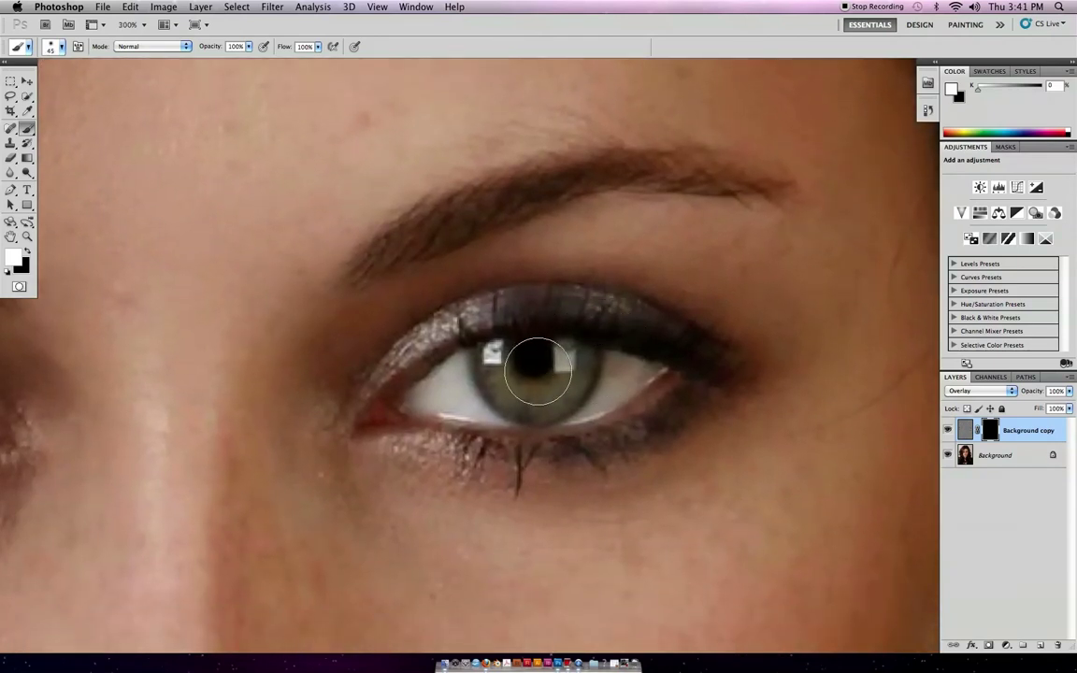
mouse_move(504, 363)
left_mouse_down()
mouse_move(559, 369)
mouse_move(505, 390)
mouse_move(565, 356)
mouse_move(494, 374)
mouse_move(521, 345)
mouse_move(456, 387)
left_mouse_up()
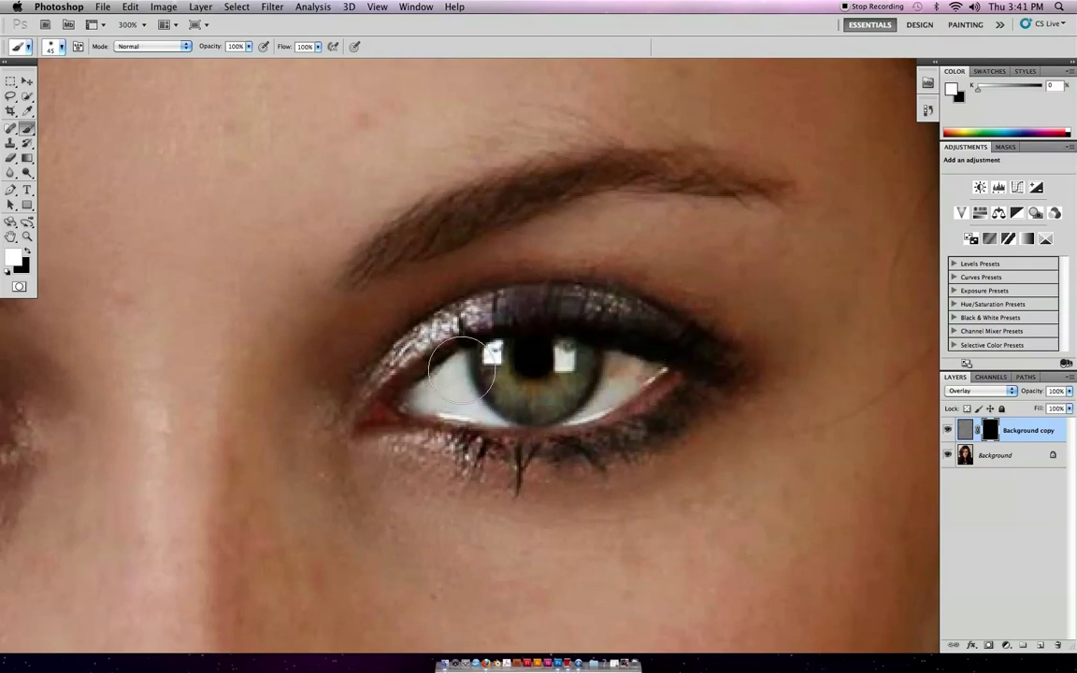
Step: Paint white over the left eye's iris to reveal its sharpening
left_click_drag(523, 431, 717, 400)
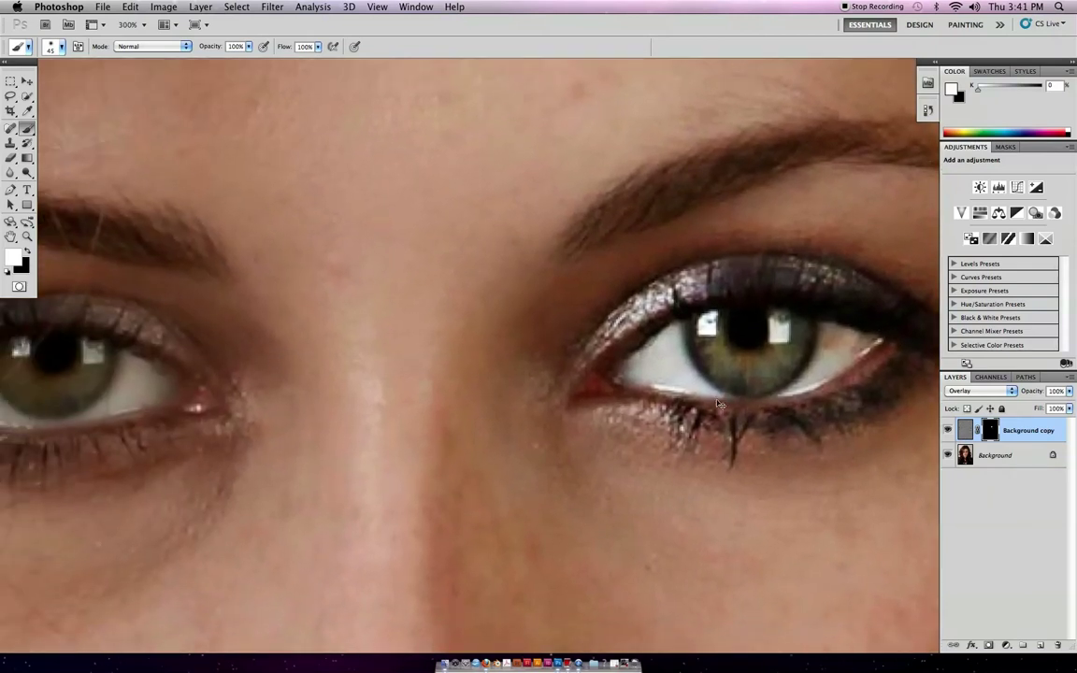
key("super+minus")
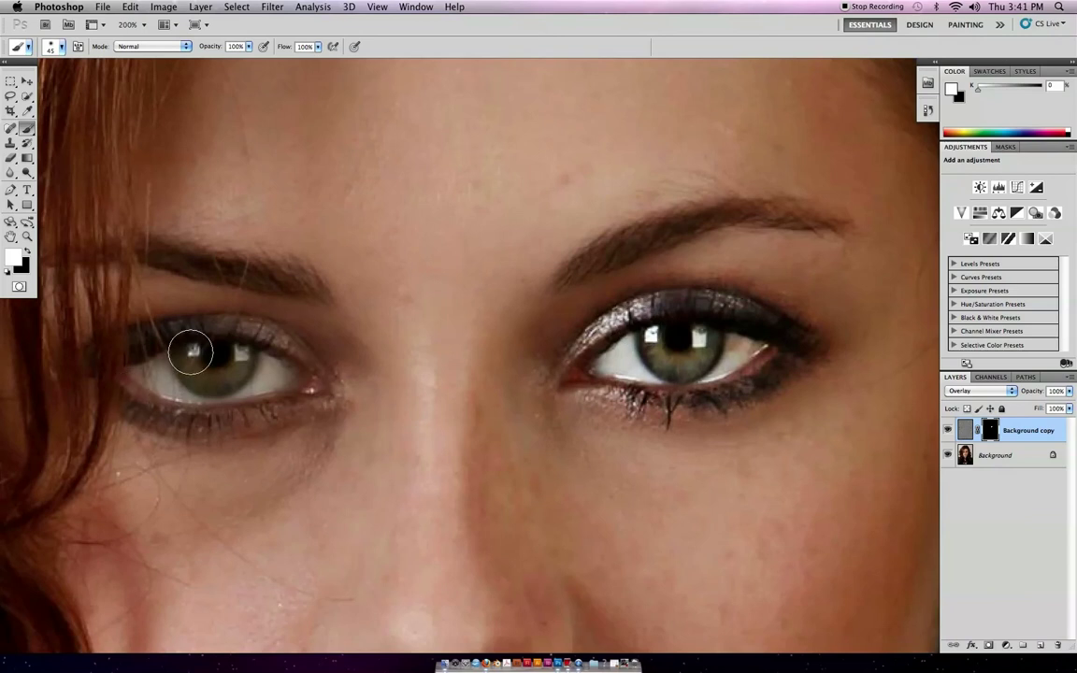
left_click_drag(222, 354, 176, 357)
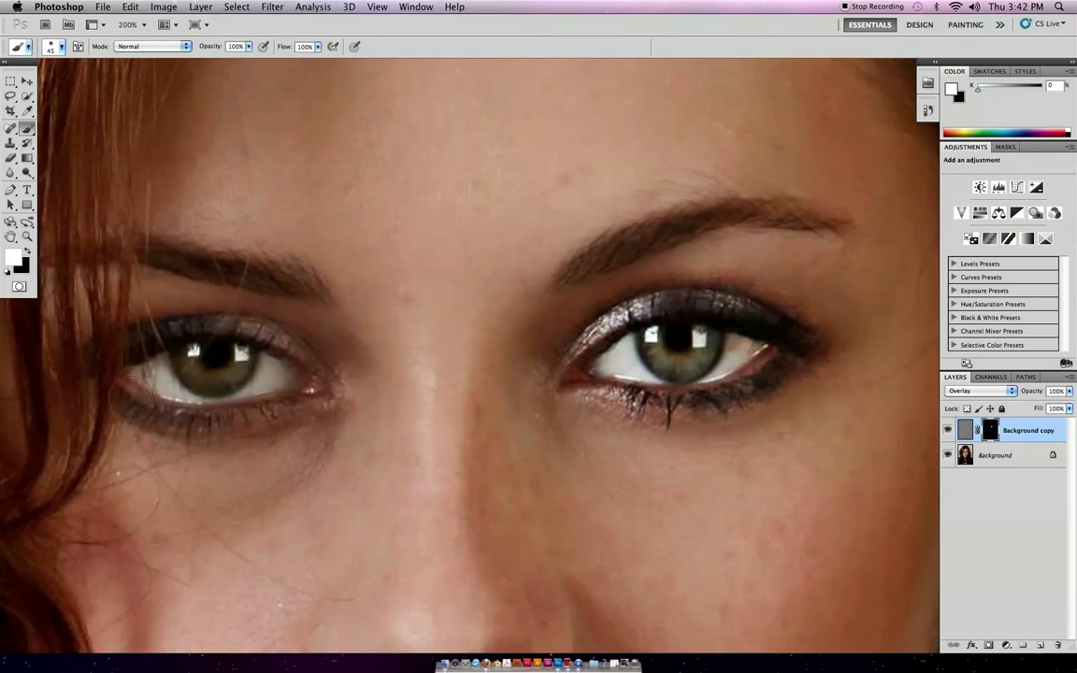
left_click_drag(242, 387, 277, 368)
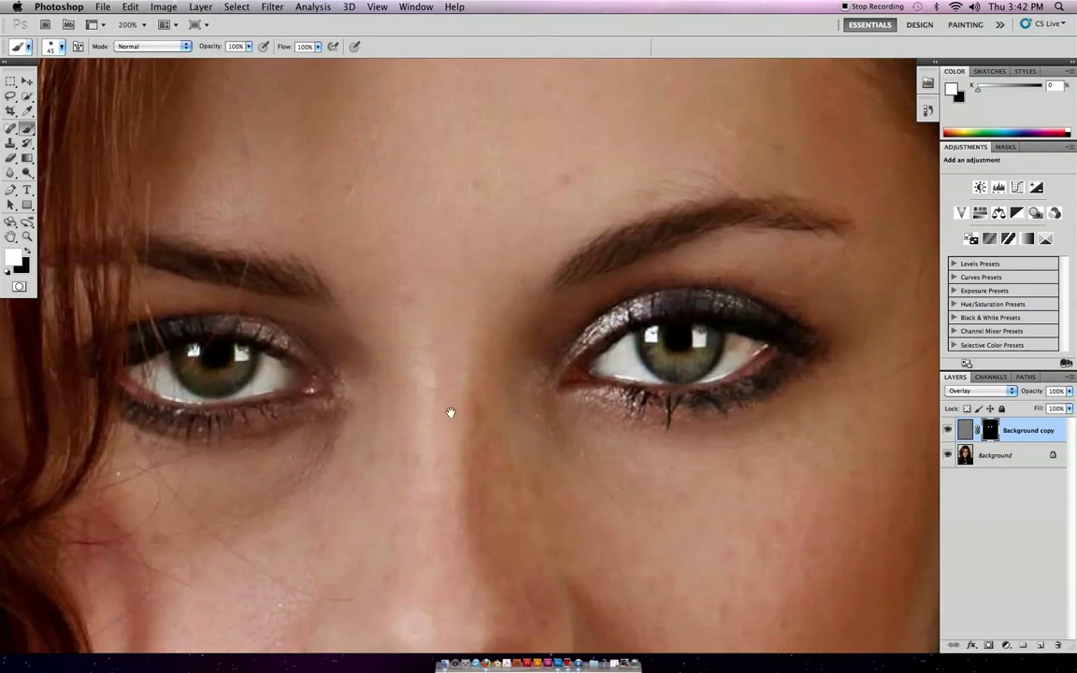
scroll(450, 412, "down", 10)
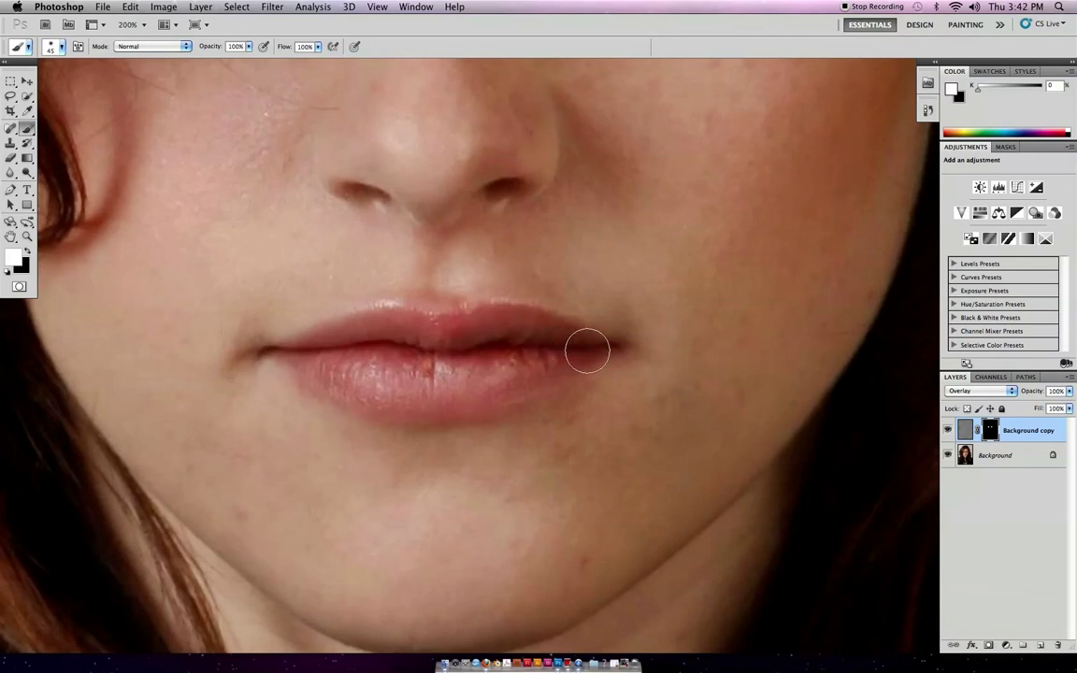
Step: Paint sharpening on the lips, erase the excess with black, and repaint at 60% opacity
left_click_drag(426, 342, 292, 348)
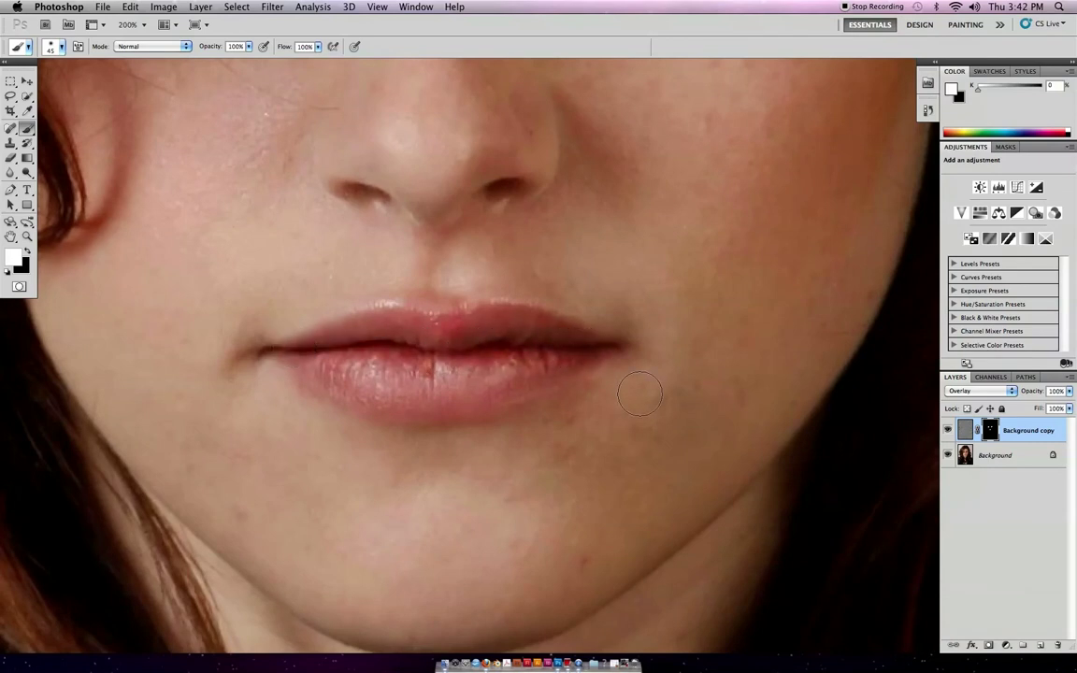
key("x")
mouse_move(518, 368)
left_mouse_down()
mouse_move(567, 355)
mouse_move(411, 344)
mouse_move(313, 350)
left_mouse_up()
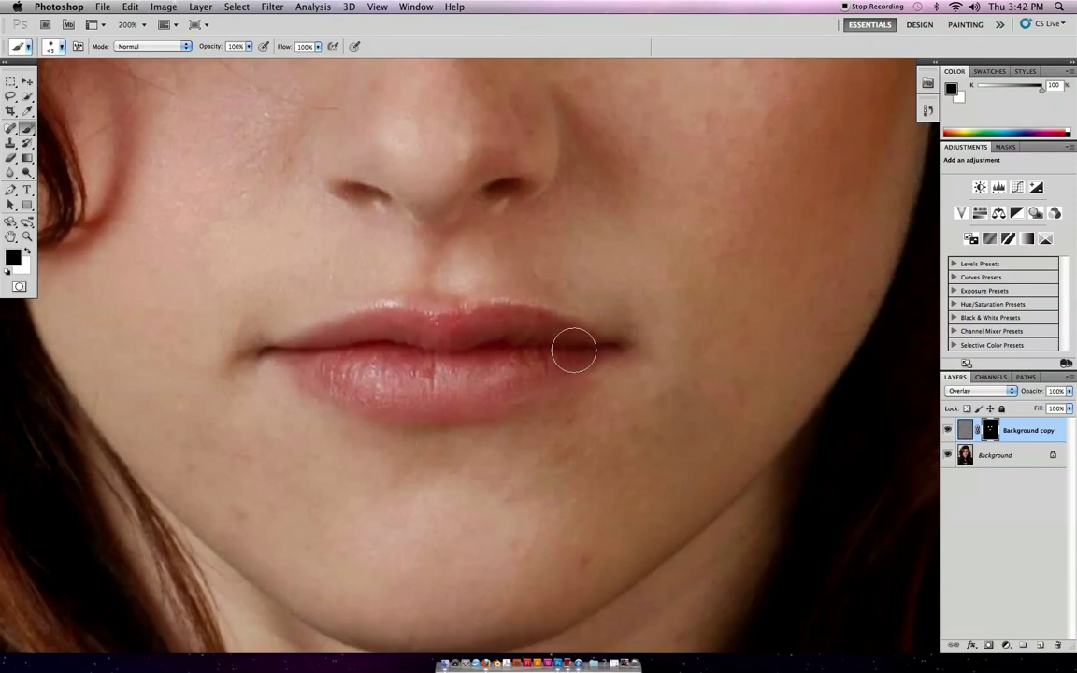
key("x")
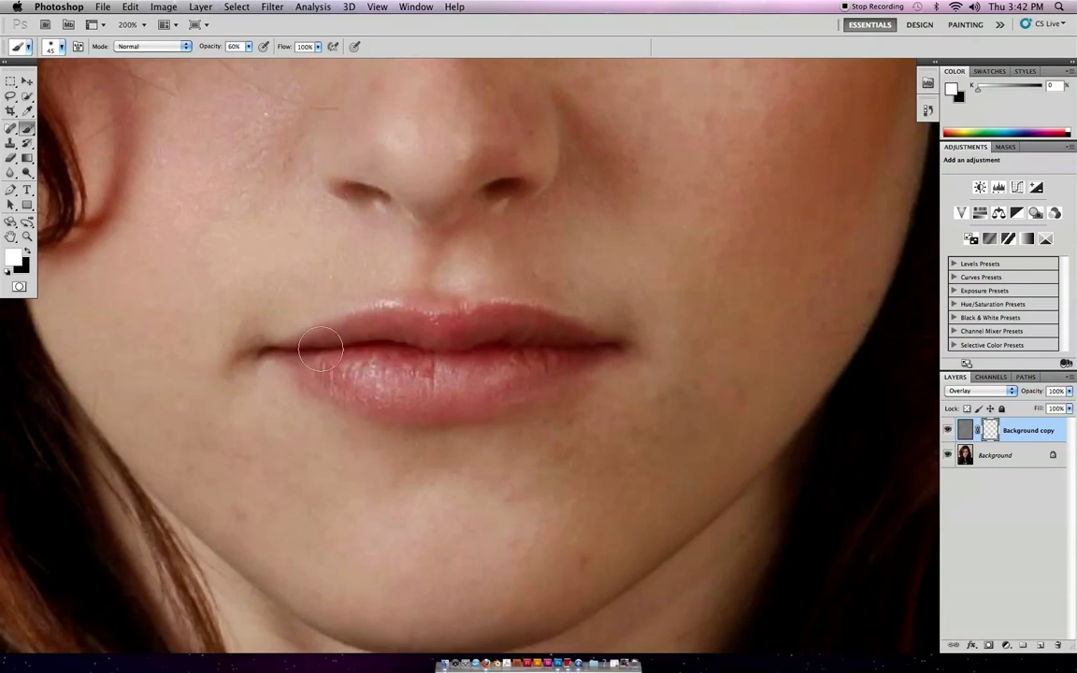
left_click_drag(543, 347, 587, 349)
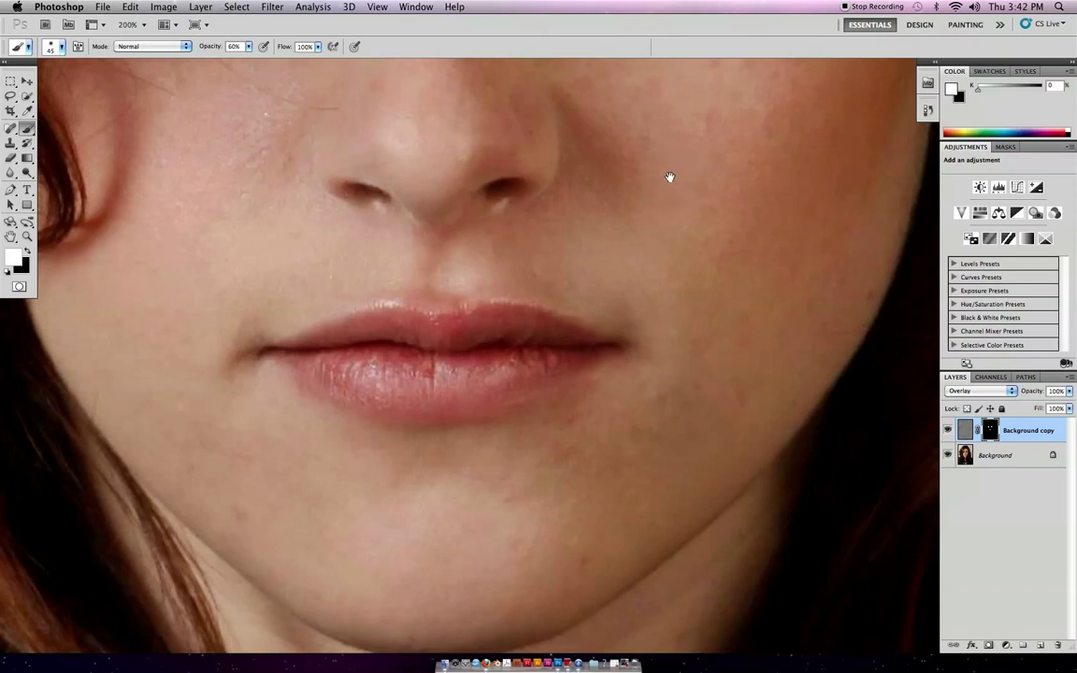
Step: Fit the whole portrait on screen, then zoom back in on the face
left_click_drag(673, 179, 647, 378)
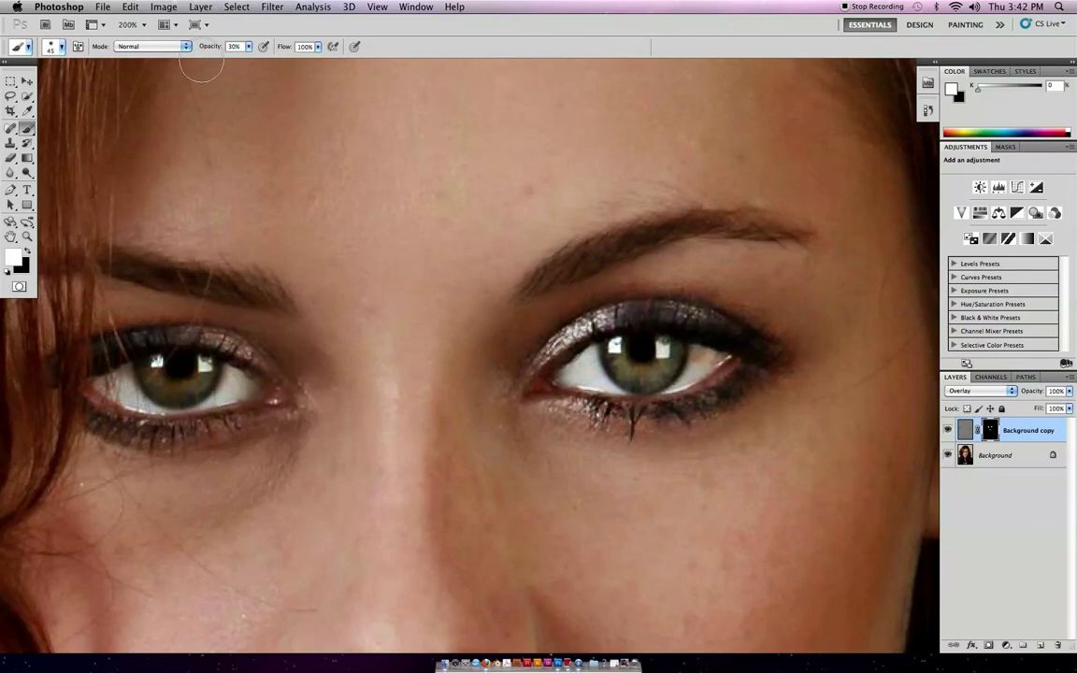
key("super+0")
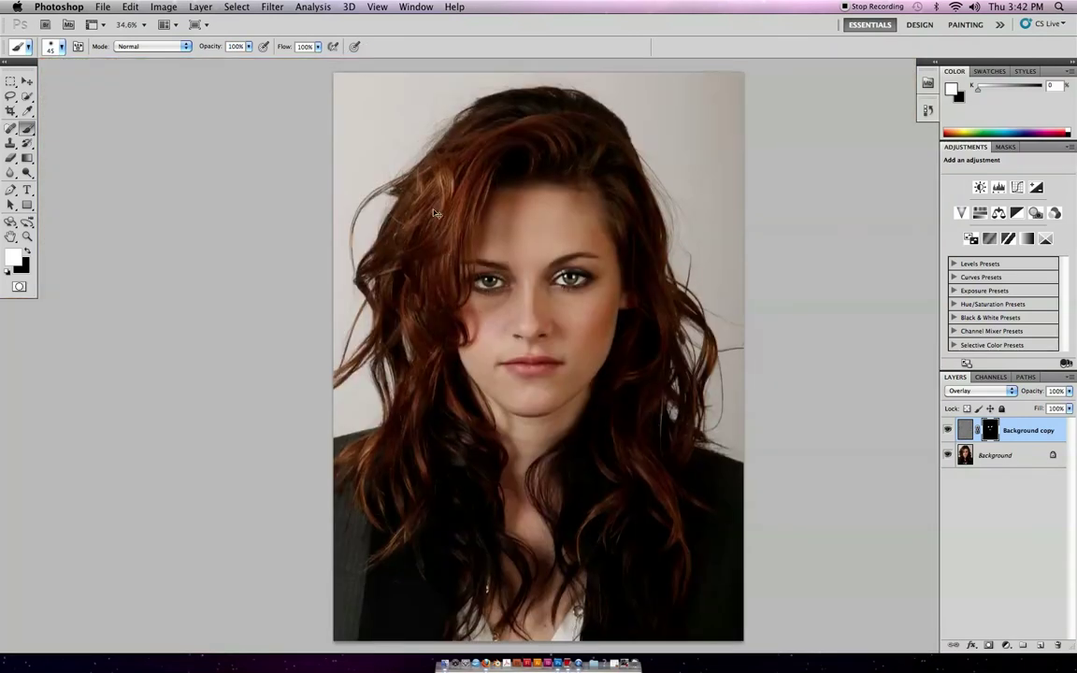
scroll(433, 213, "up", 2)
scroll(434, 215, "down", 1)
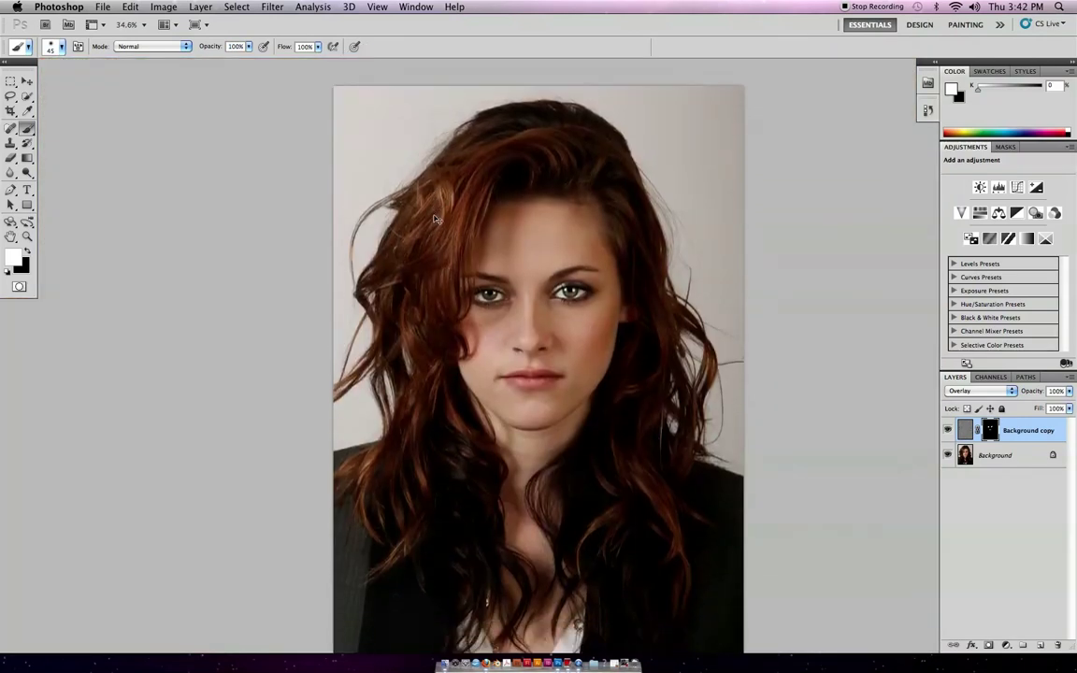
key("super+equal")
key("super+equal")
Step: Enlarge the brush to 300 px and paint white over the top and left-side hair
left_click_drag(391, 184, 405, 354)
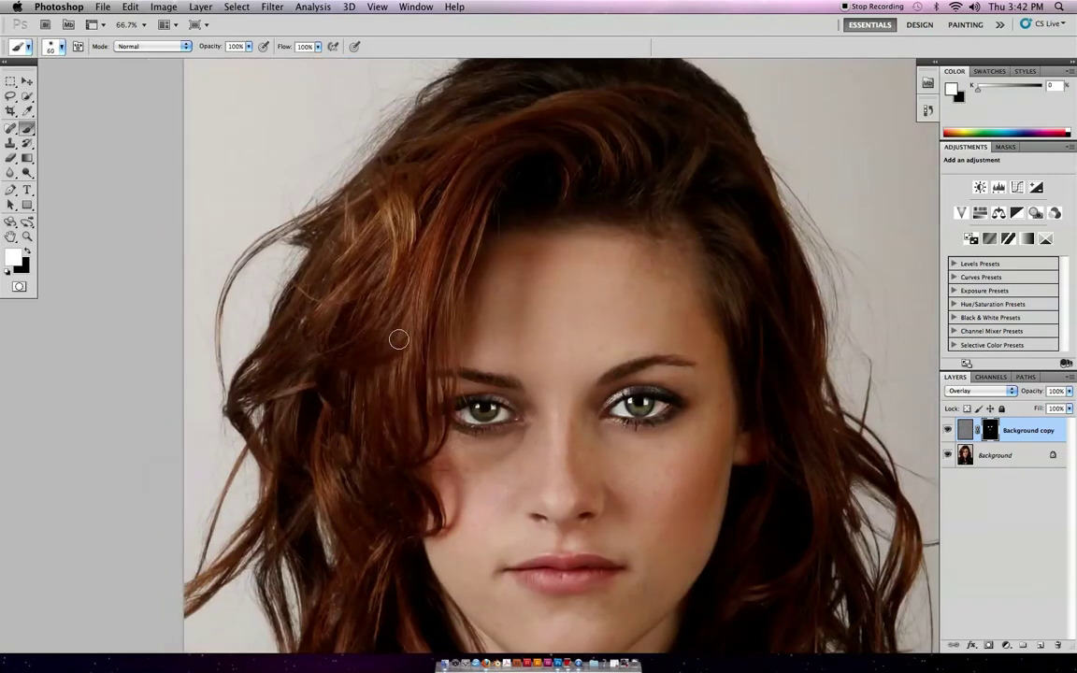
key("bracketright")
key("bracketright")
key("bracketright")
key("bracketright")
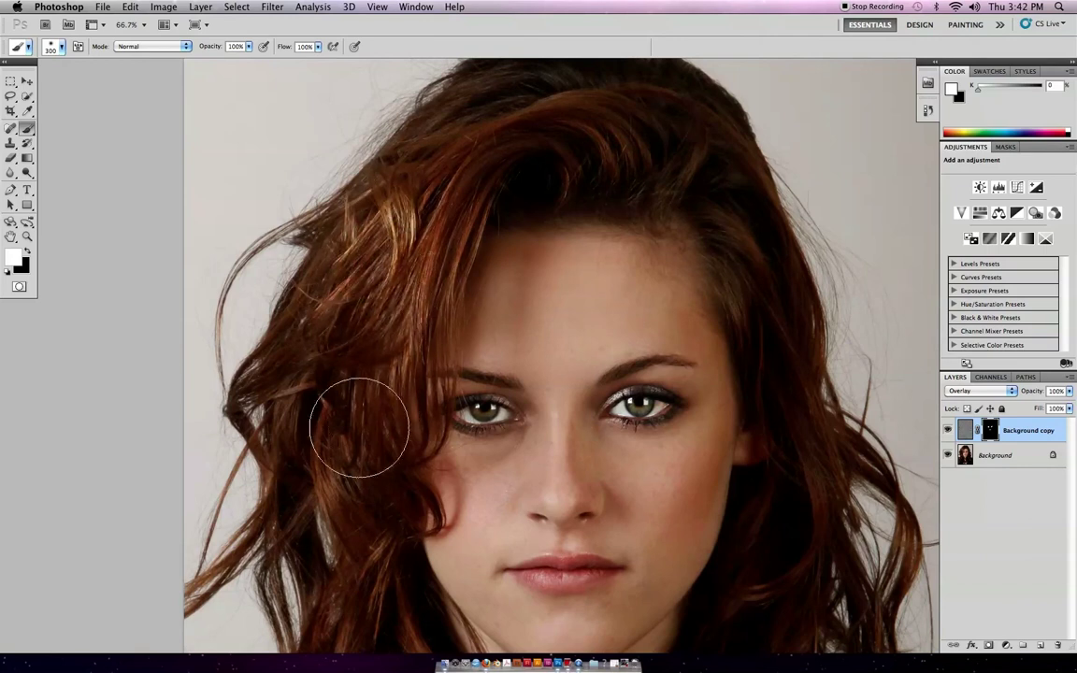
mouse_move(476, 149)
left_mouse_down()
mouse_move(606, 144)
mouse_move(560, 175)
mouse_move(571, 153)
mouse_move(506, 277)
left_mouse_up()
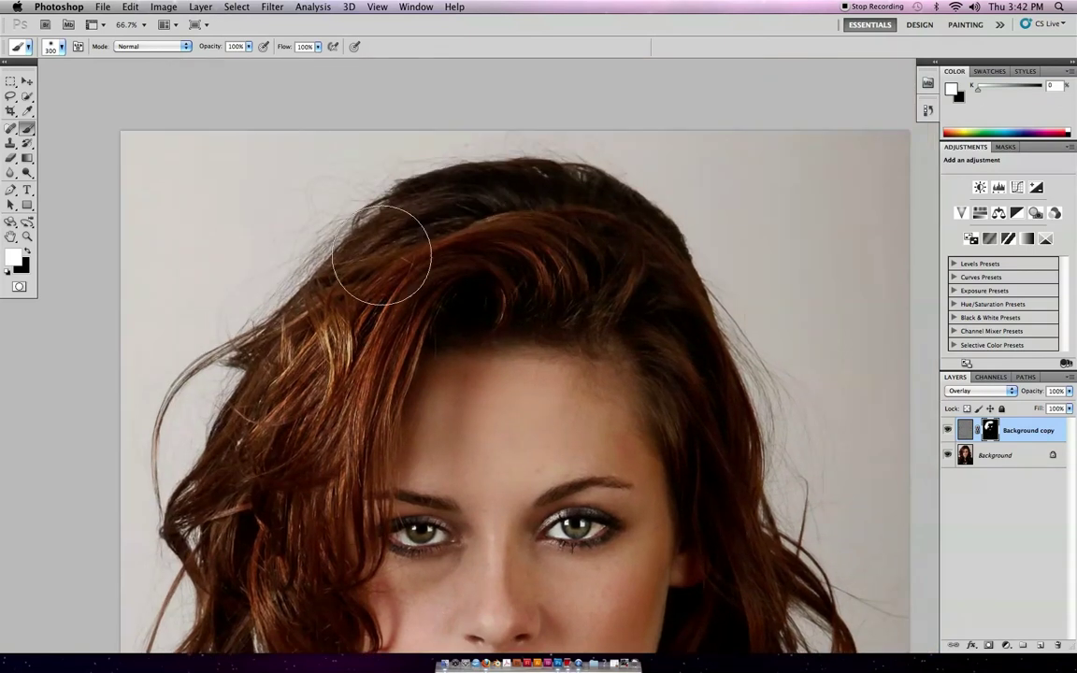
mouse_move(224, 540)
left_mouse_down()
mouse_move(269, 289)
mouse_move(264, 228)
left_mouse_up()
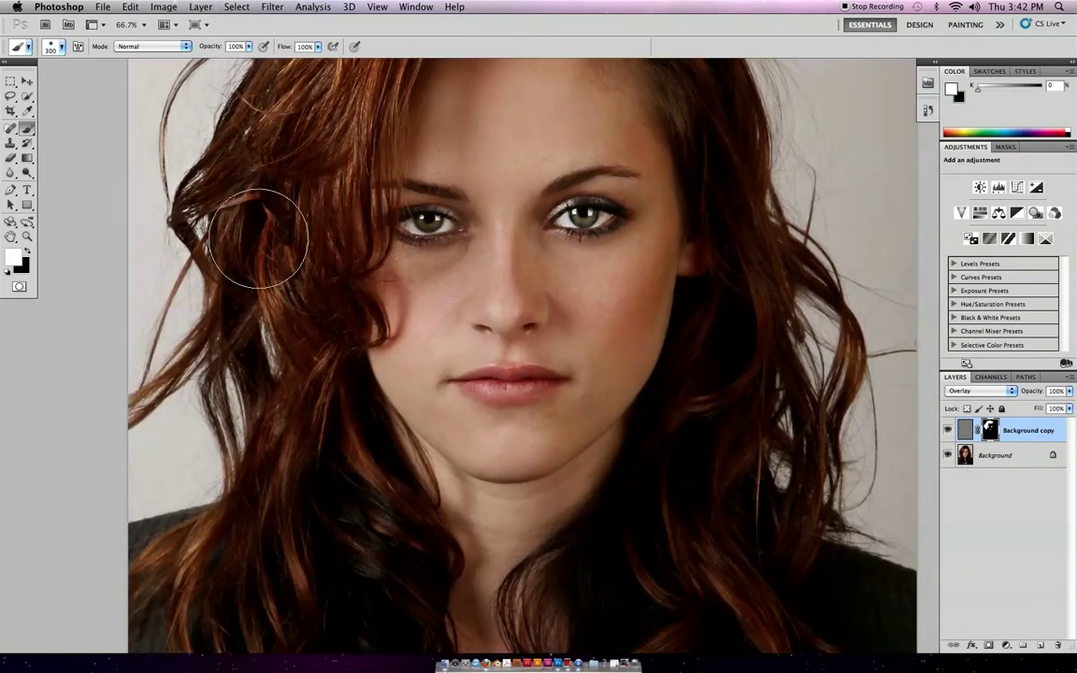
left_click_drag(380, 548, 338, 267)
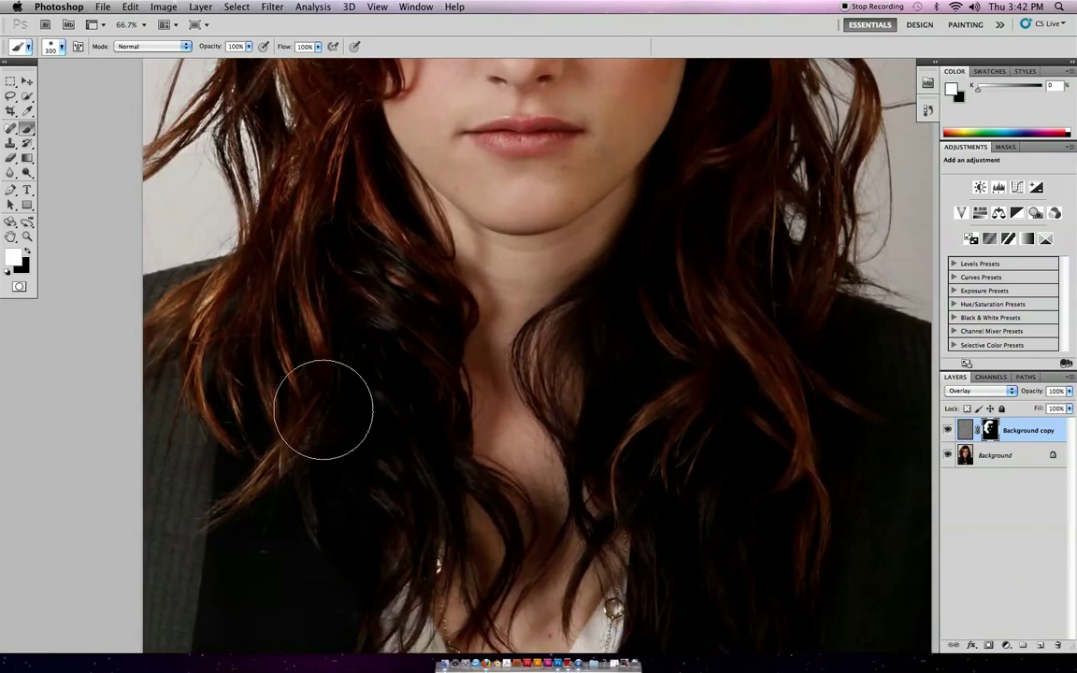
Step: Paint white over the right-side hair and the hair over the chest, then fit the portrait on screen
left_click_drag(439, 532, 421, 575)
left_click_drag(318, 210, 201, 538)
left_click_drag(512, 451, 469, 447)
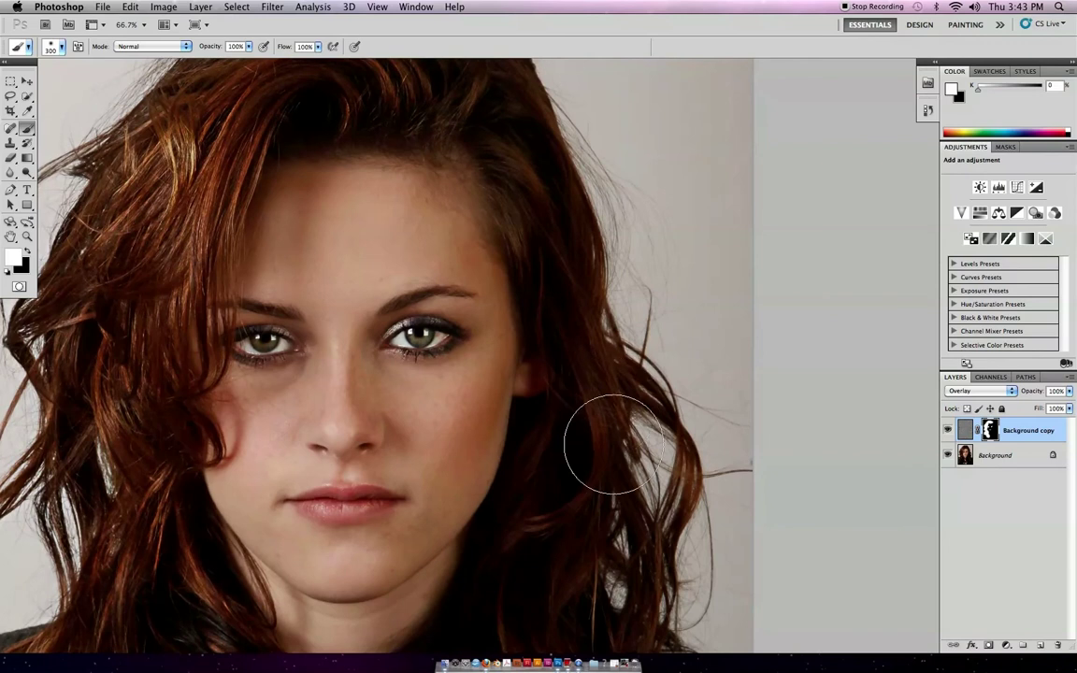
mouse_move(589, 490)
left_mouse_down()
mouse_move(524, 235)
mouse_move(491, 241)
mouse_move(490, 230)
left_mouse_up()
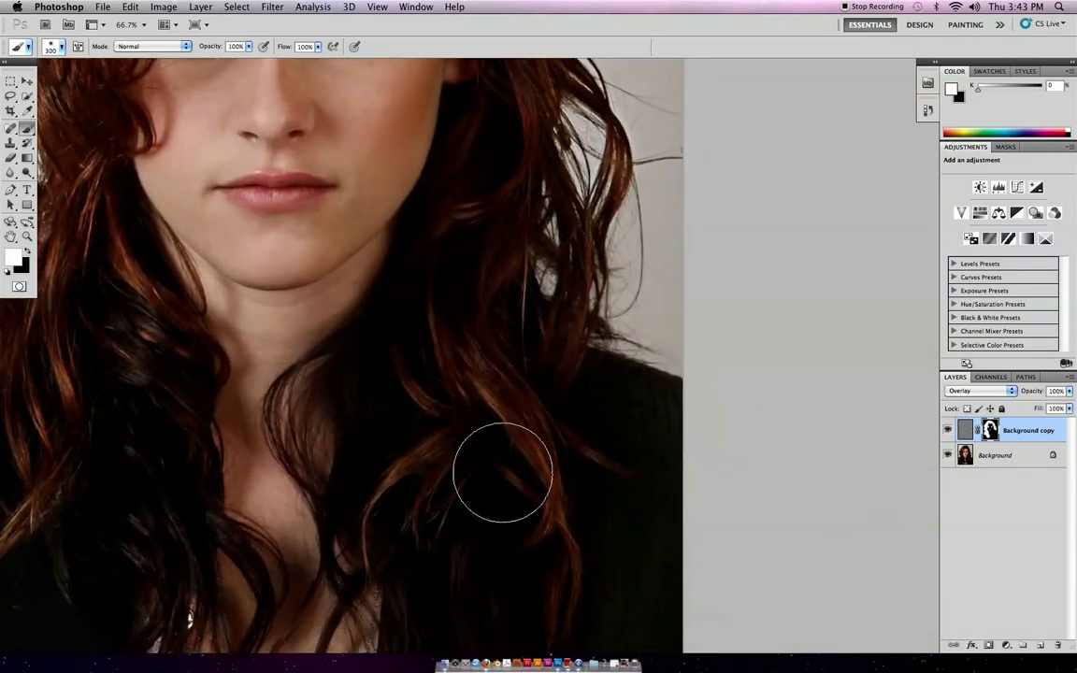
left_click_drag(451, 393, 546, 306)
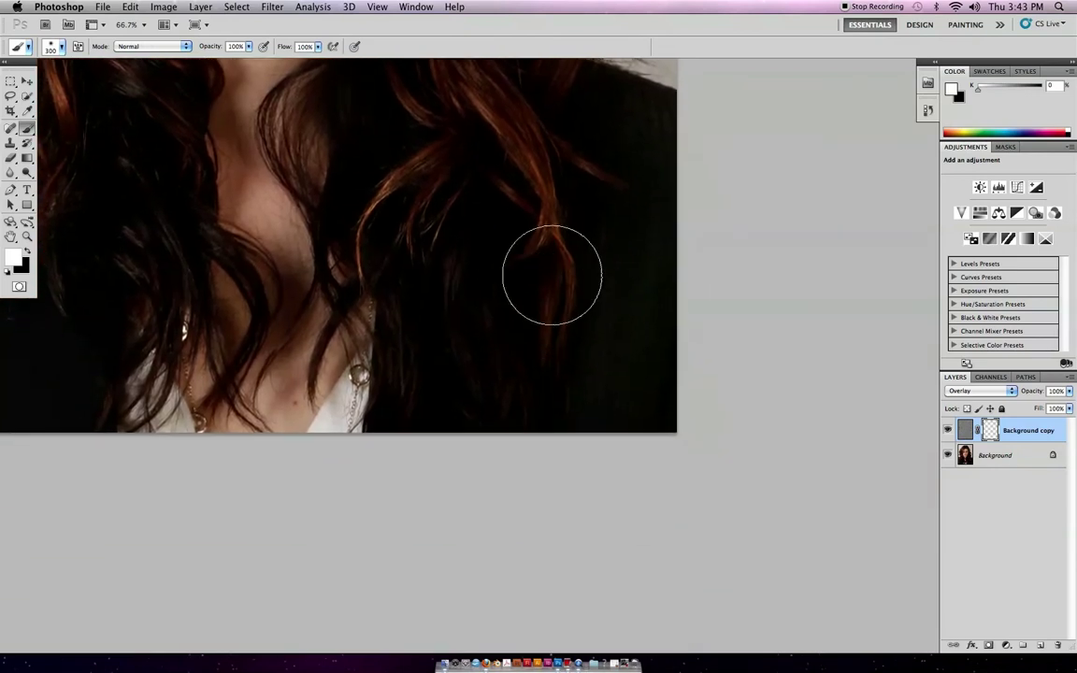
key("super+0")
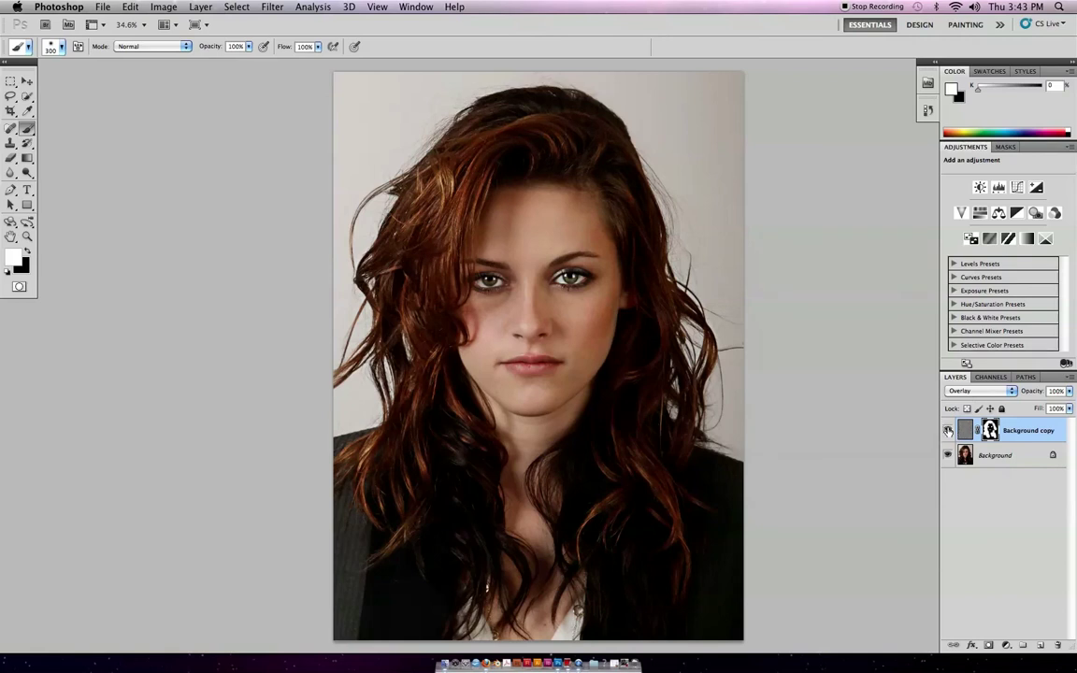
Step: Toggle the Background copy sharpening layer off and on twice to compare before and after
left_click(948, 431)
left_click(948, 431)
left_click(948, 431)
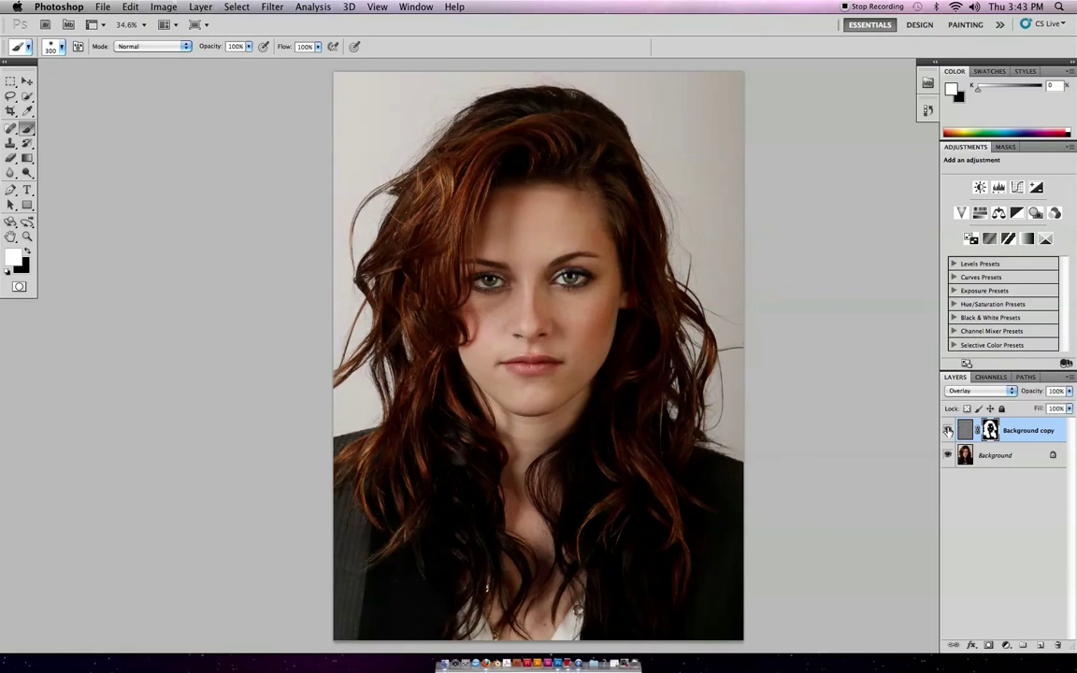
left_click(948, 431)
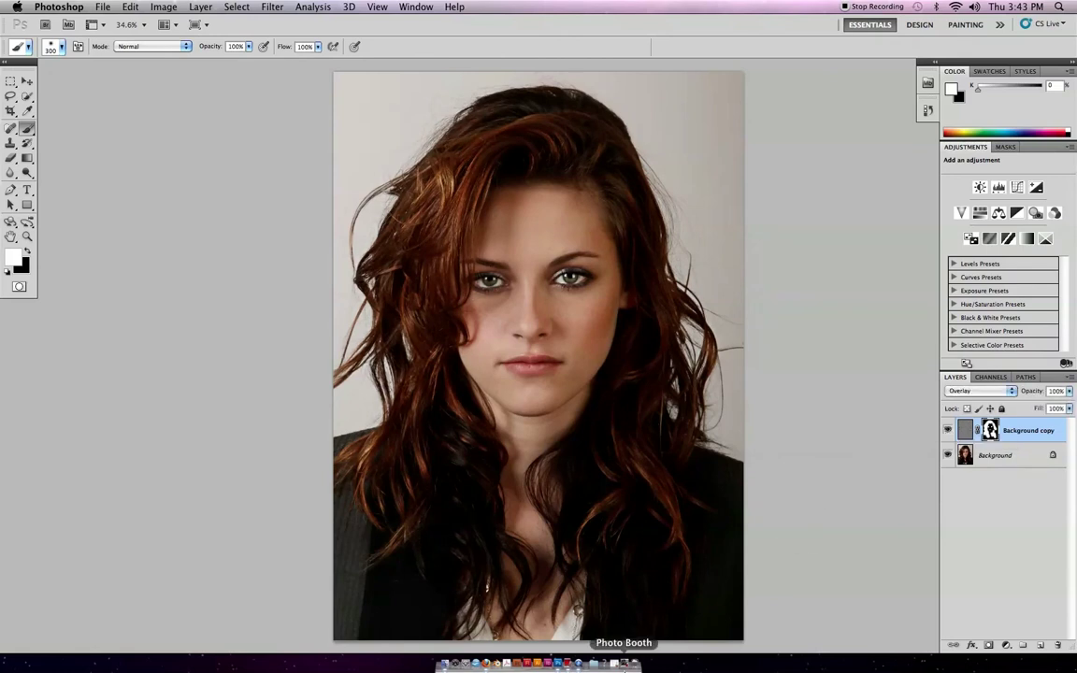
Step: Hide all Photoshop panels, leaving only the portrait, and launch Photo Booth from the Dock
key("Tab")
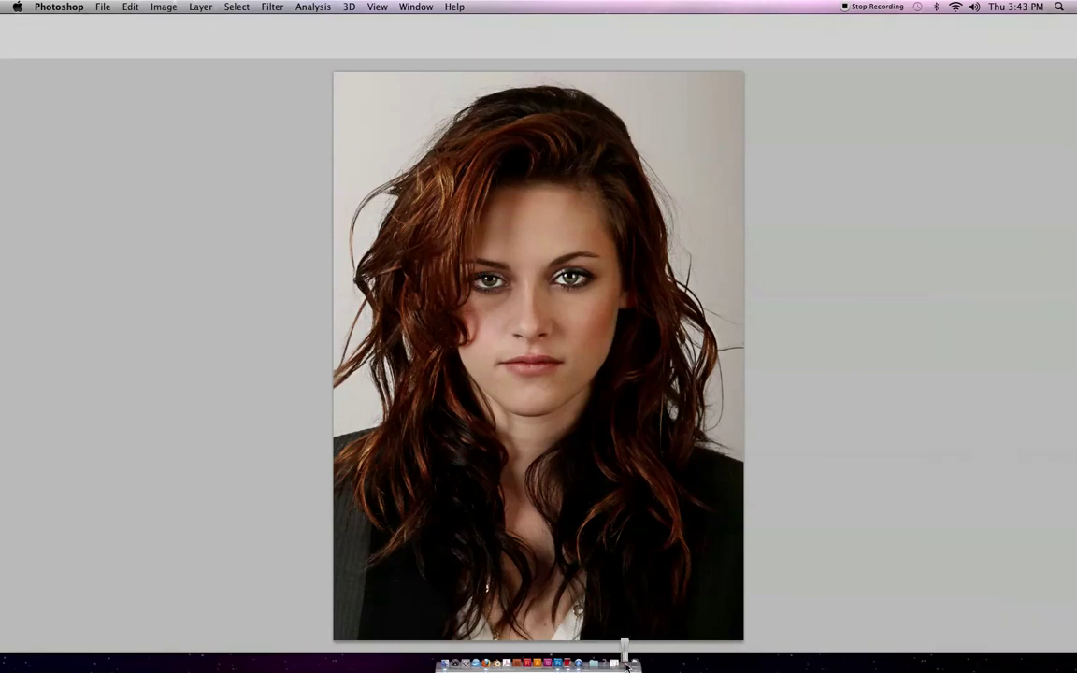
left_click(624, 664)
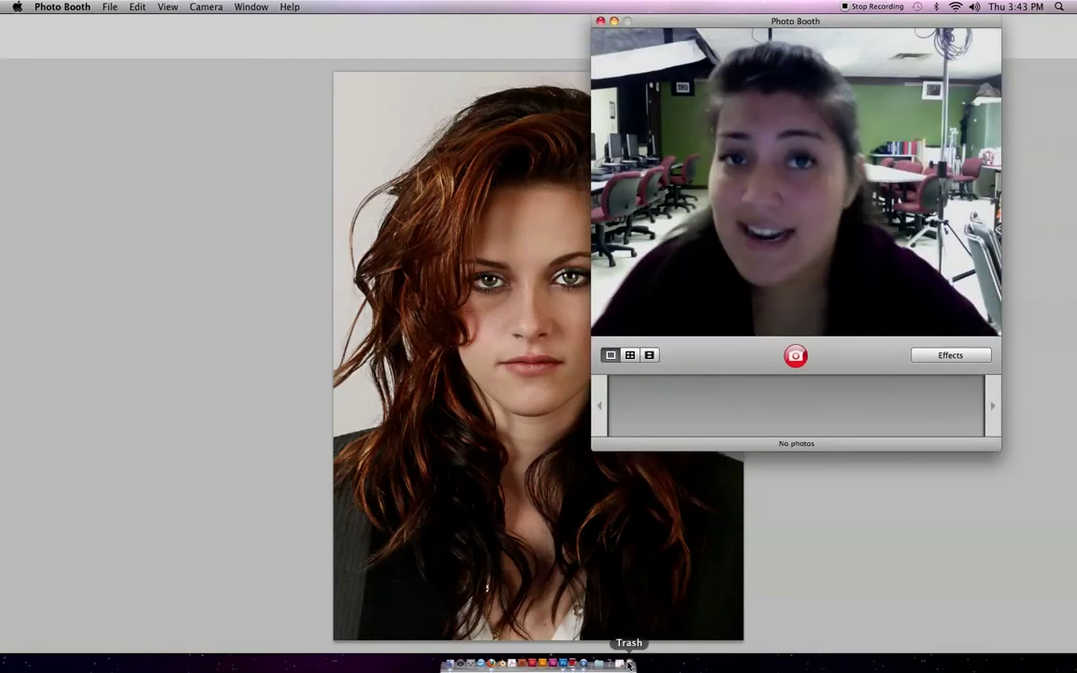